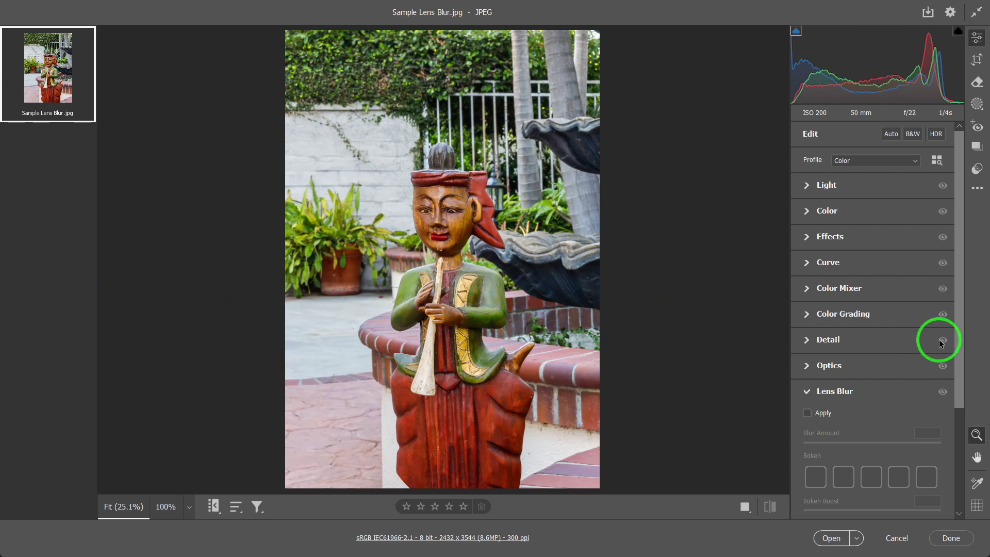
Apply Lens Blur to the figurine photo and toggle its visibility off and on to compare.
{"action": "left_click_drag", "start_coordinate": [961, 335], "coordinate": [957, 457]}
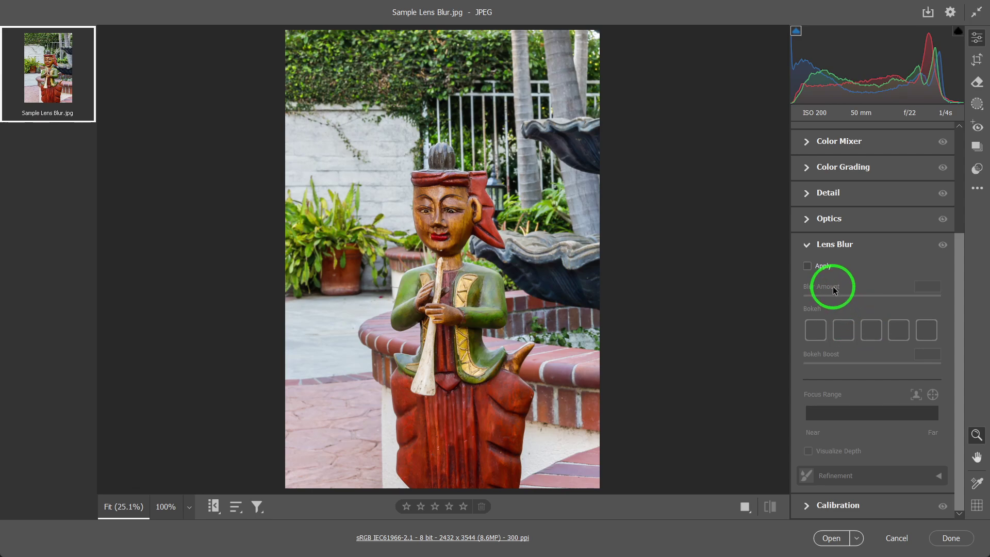
{"action": "left_click", "coordinate": [808, 266]}
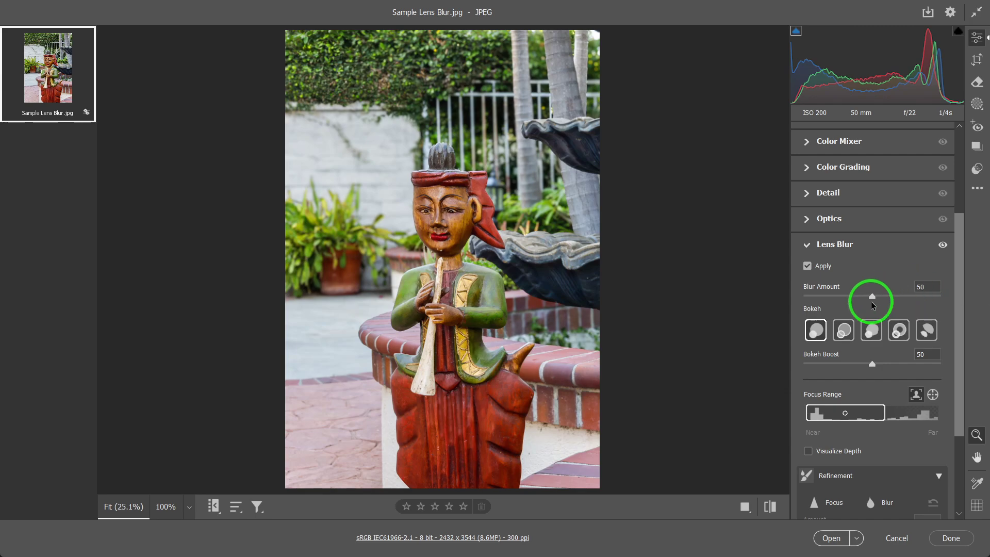
{"action": "left_click", "coordinate": [942, 245]}
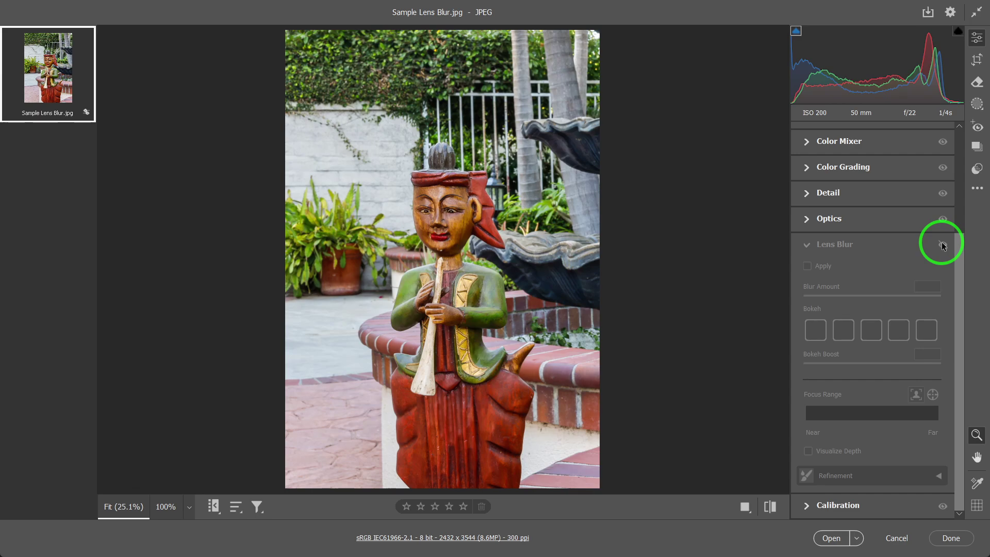
{"action": "left_click", "coordinate": [943, 246]}
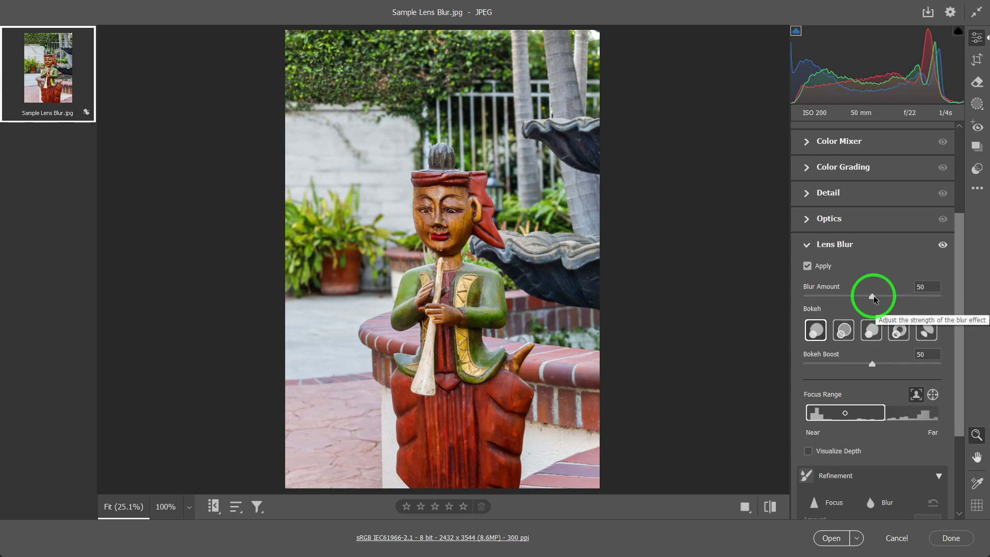
Set the Lens Blur Blur Amount to 100.
{"action": "left_click_drag", "start_coordinate": [874, 298], "coordinate": [955, 302]}
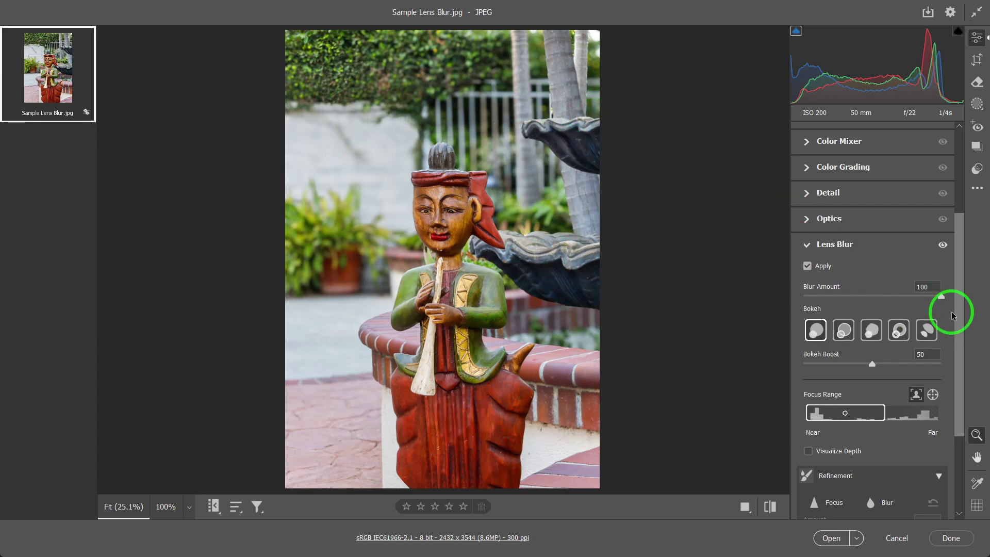
{"action": "left_click_drag", "start_coordinate": [942, 298], "coordinate": [780, 292]}
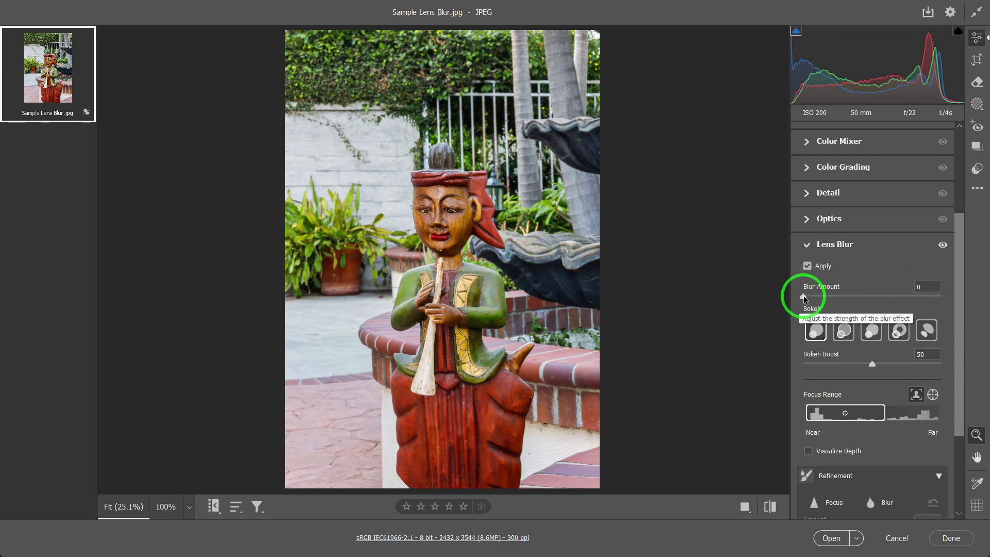
{"action": "left_click_drag", "start_coordinate": [803, 296], "coordinate": [952, 305]}
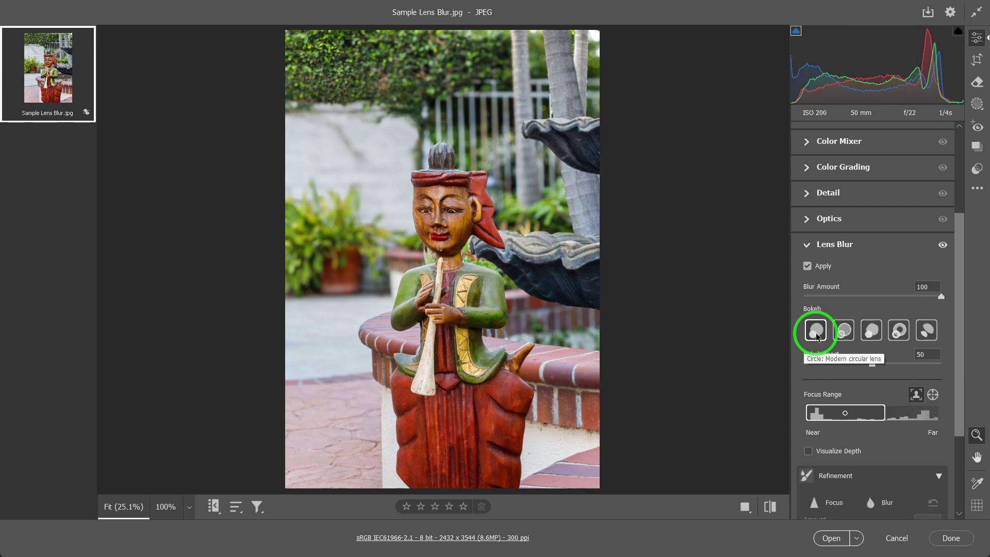
{"action": "left_click", "coordinate": [848, 331]}
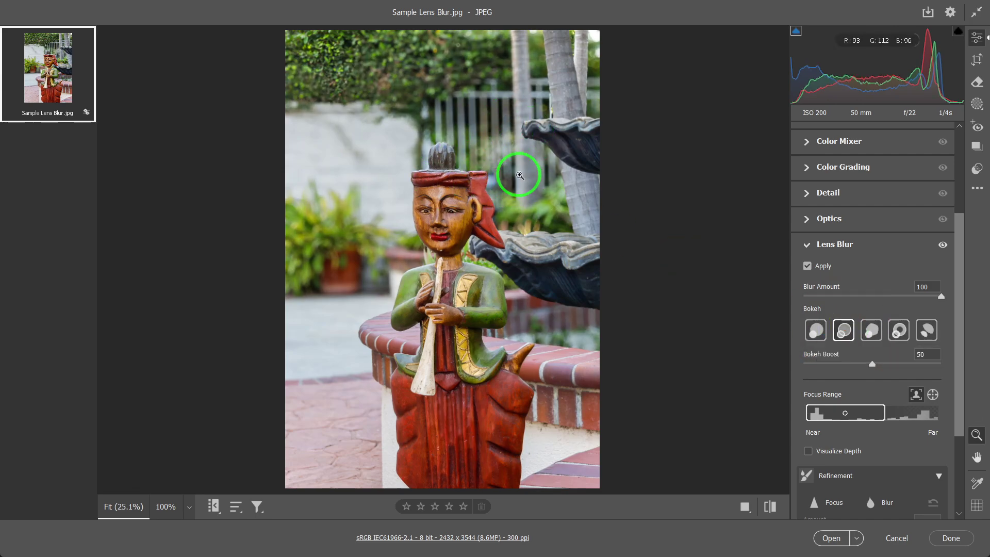
{"action": "left_click", "coordinate": [870, 332]}
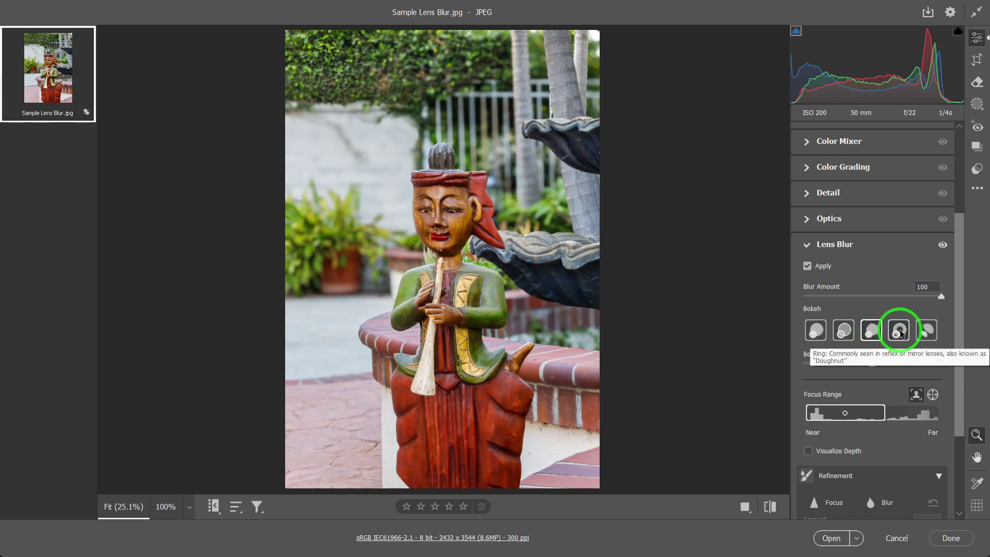
{"action": "left_click", "coordinate": [900, 331]}
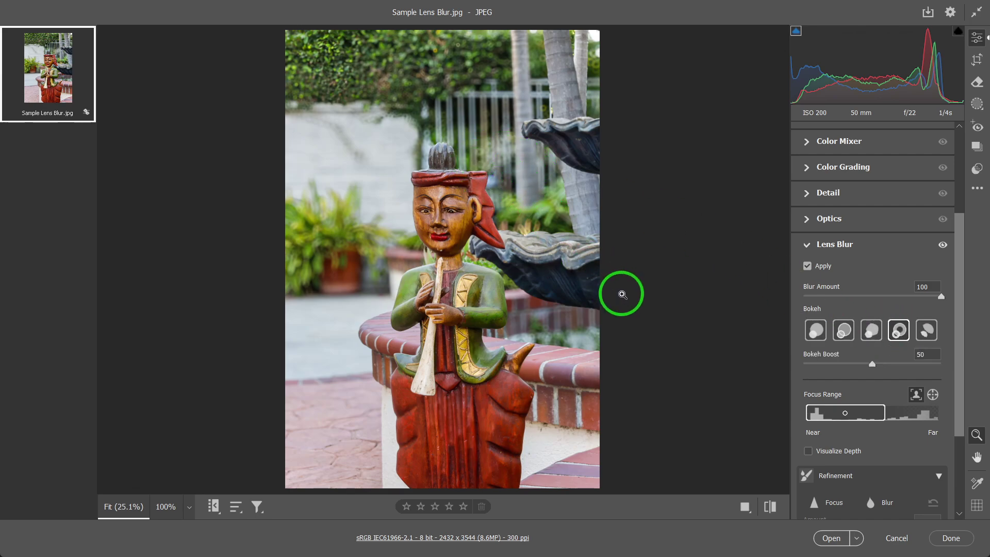
{"action": "left_click", "coordinate": [929, 329]}
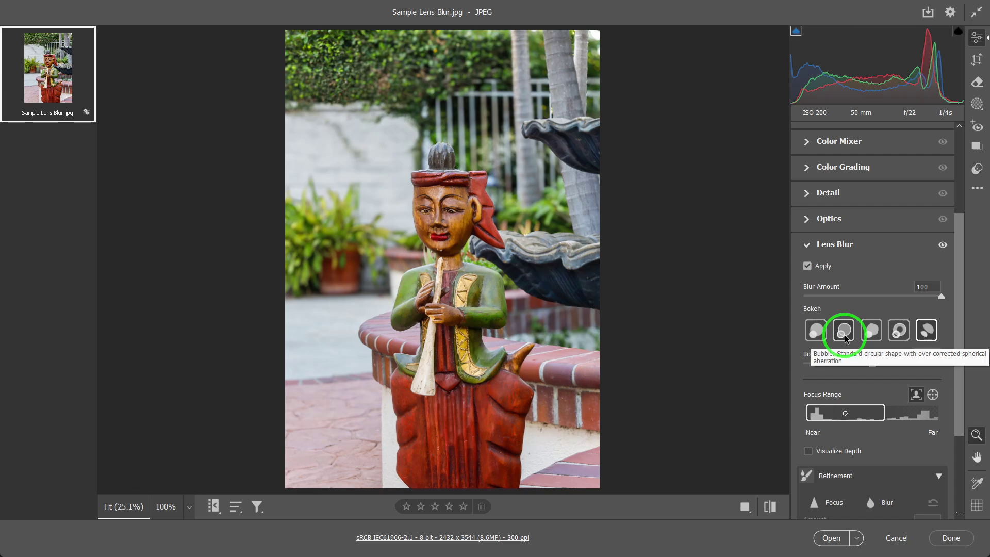
{"action": "left_click", "coordinate": [815, 333]}
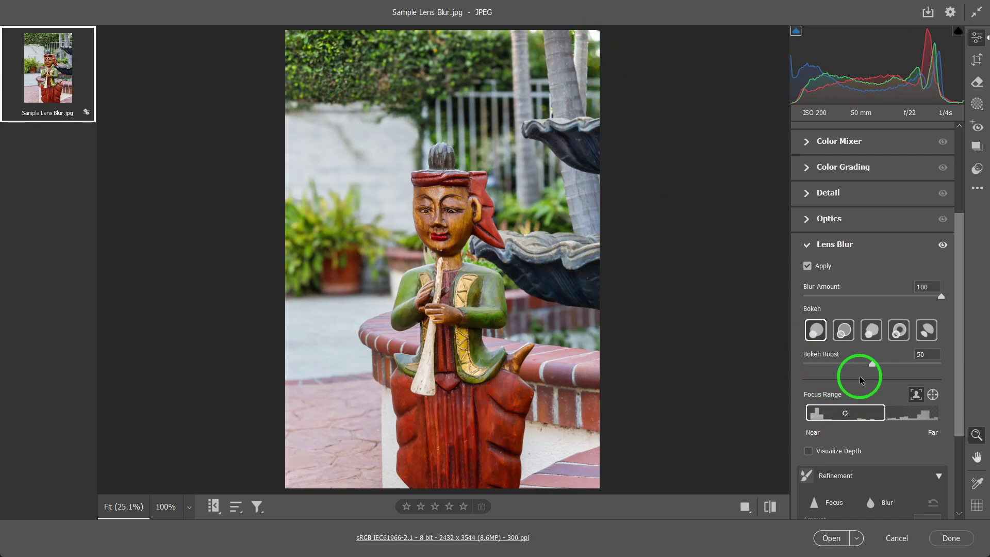
{"action": "left_click_drag", "start_coordinate": [873, 364], "coordinate": [758, 319]}
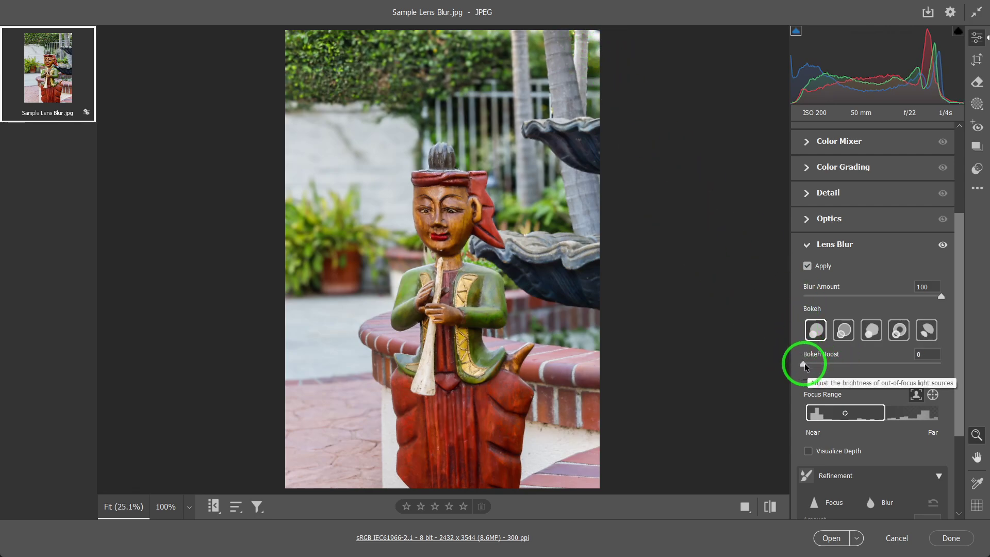
{"action": "left_click_drag", "start_coordinate": [802, 363], "coordinate": [966, 367]}
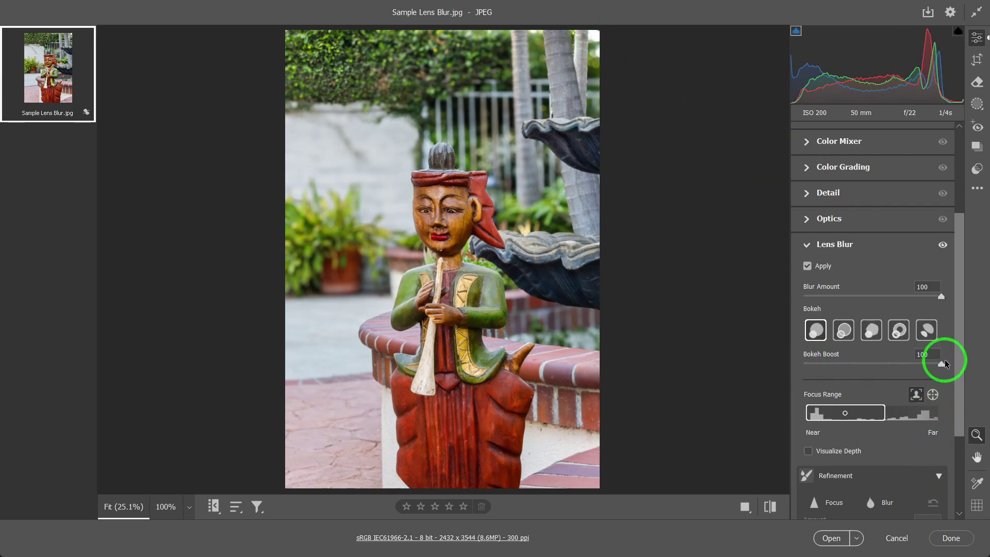
{"action": "left_click_drag", "start_coordinate": [943, 367], "coordinate": [872, 364]}
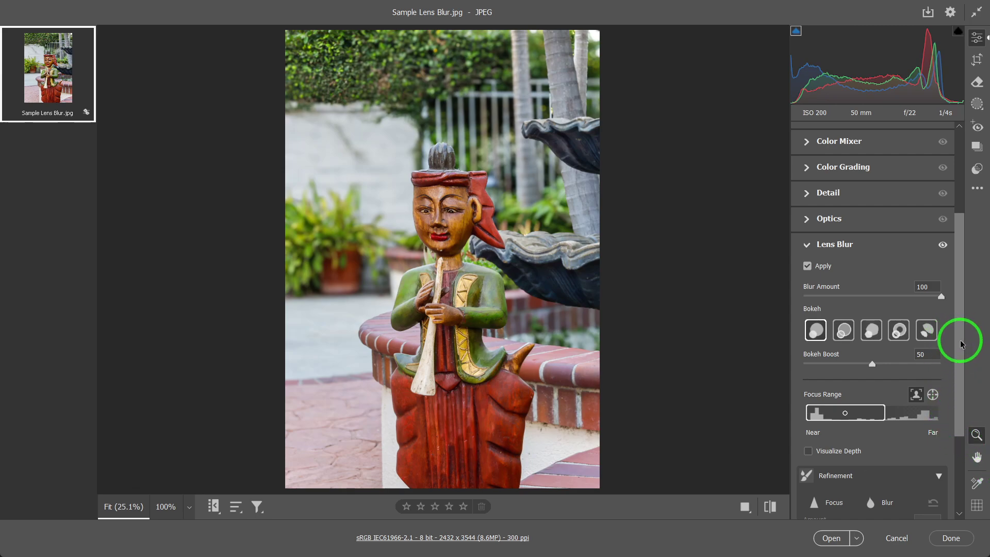
{"action": "left_click_drag", "start_coordinate": [963, 336], "coordinate": [964, 391]}
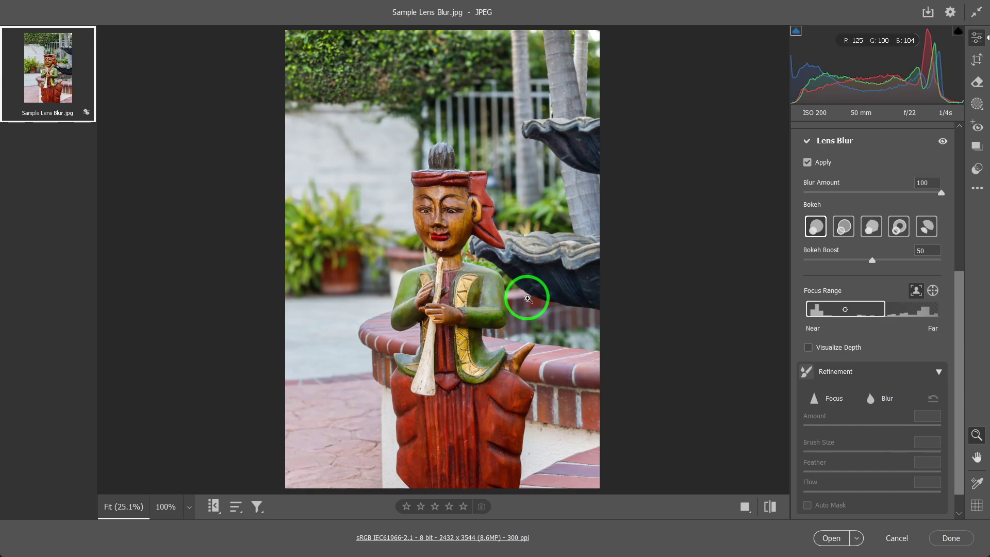
{"action": "left_click", "coordinate": [468, 256]}
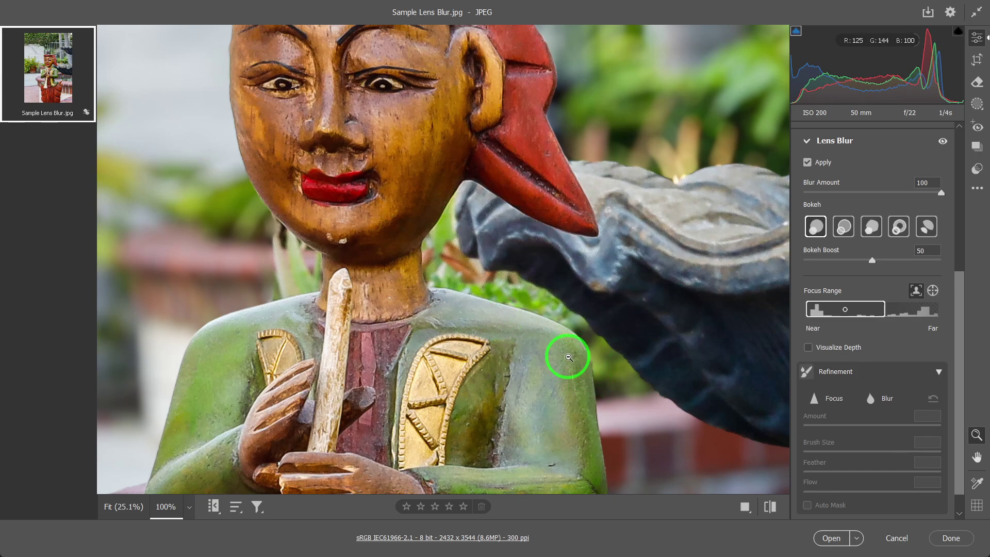
{"action": "left_click", "coordinate": [568, 358]}
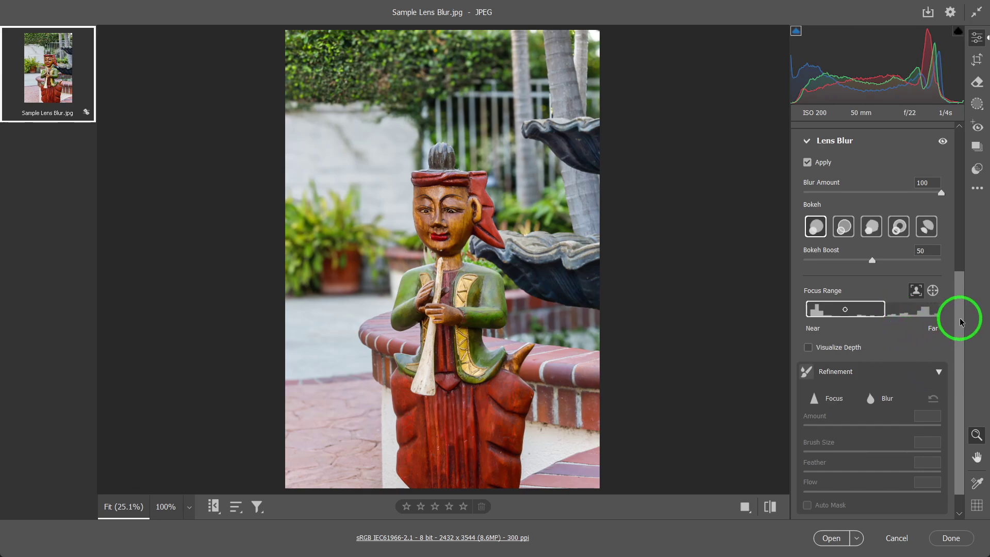
Narrow the Lens Blur Focus Range to about depth 0–45 so only the near figurine stays sharp.
{"action": "scroll", "coordinate": [961, 322], "scroll_direction": "down", "scroll_amount": 1}
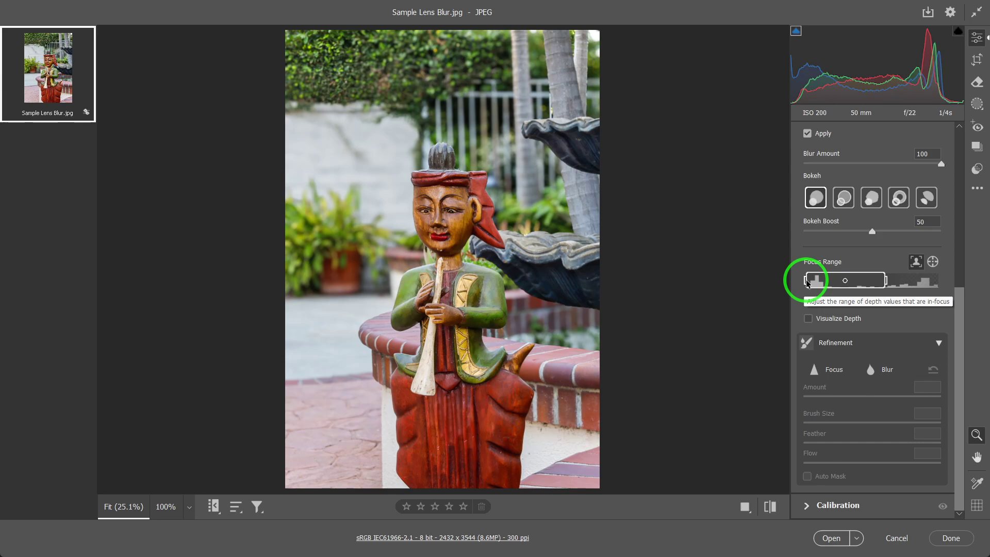
{"action": "left_click_drag", "start_coordinate": [807, 284], "coordinate": [826, 284]}
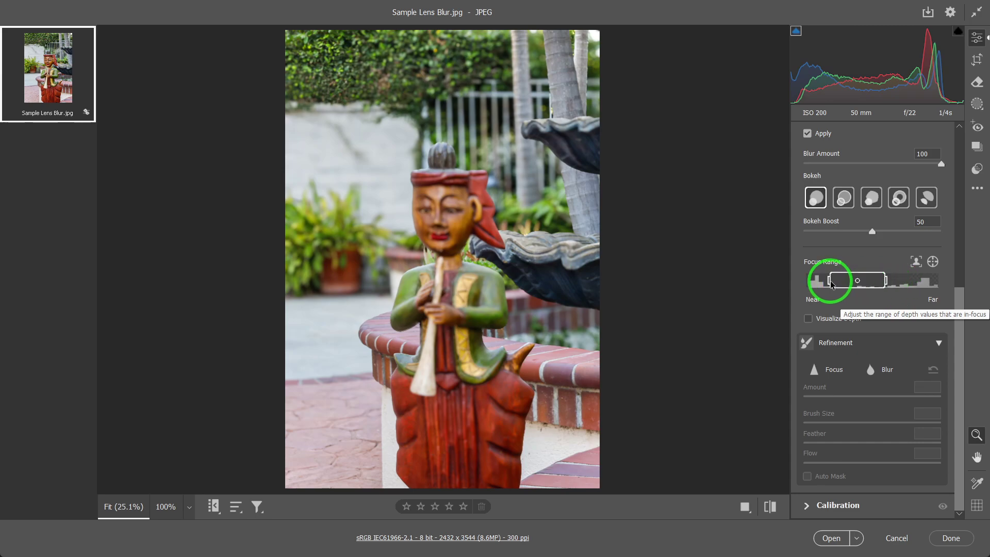
{"action": "left_click_drag", "start_coordinate": [886, 282], "coordinate": [937, 287]}
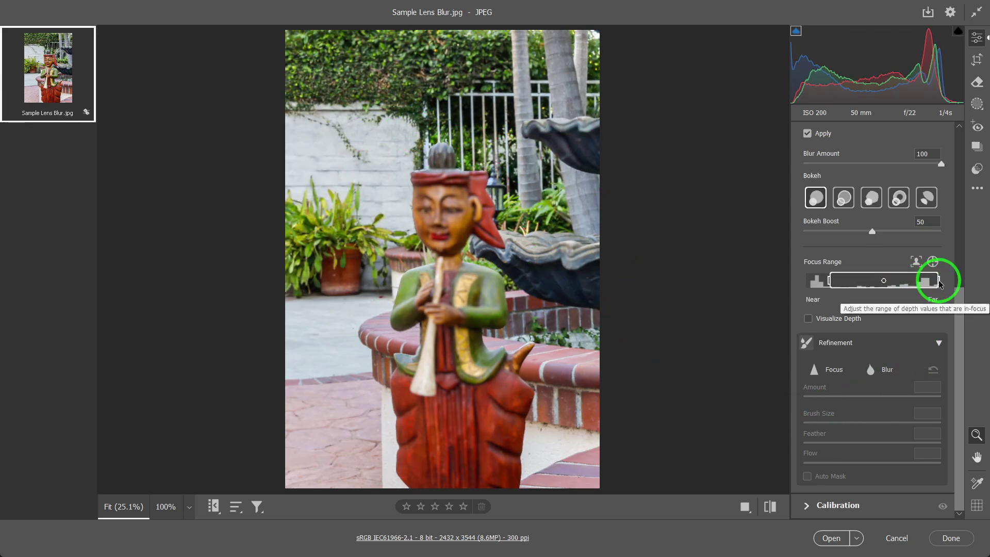
{"action": "left_click_drag", "start_coordinate": [938, 283], "coordinate": [804, 284]}
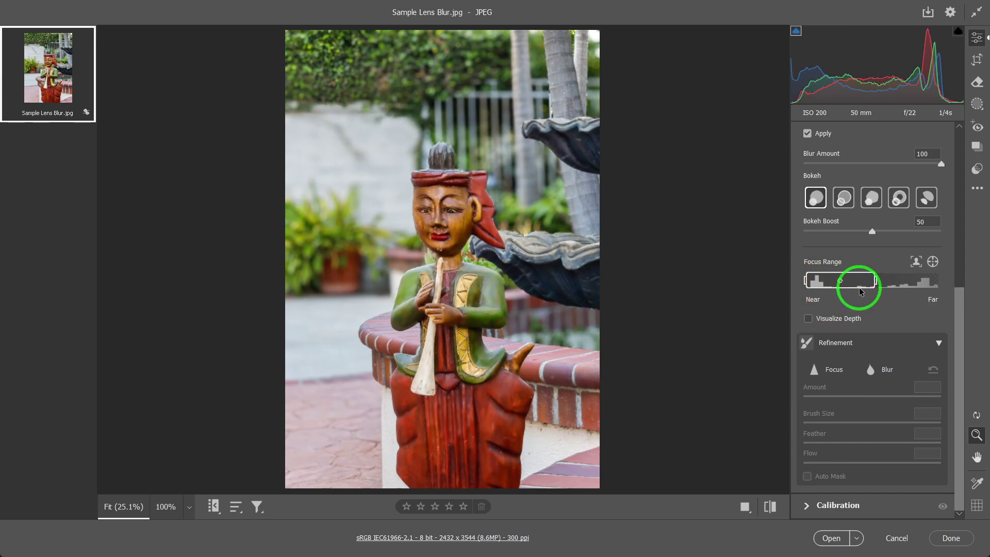
{"action": "left_click_drag", "start_coordinate": [877, 287], "coordinate": [867, 287]}
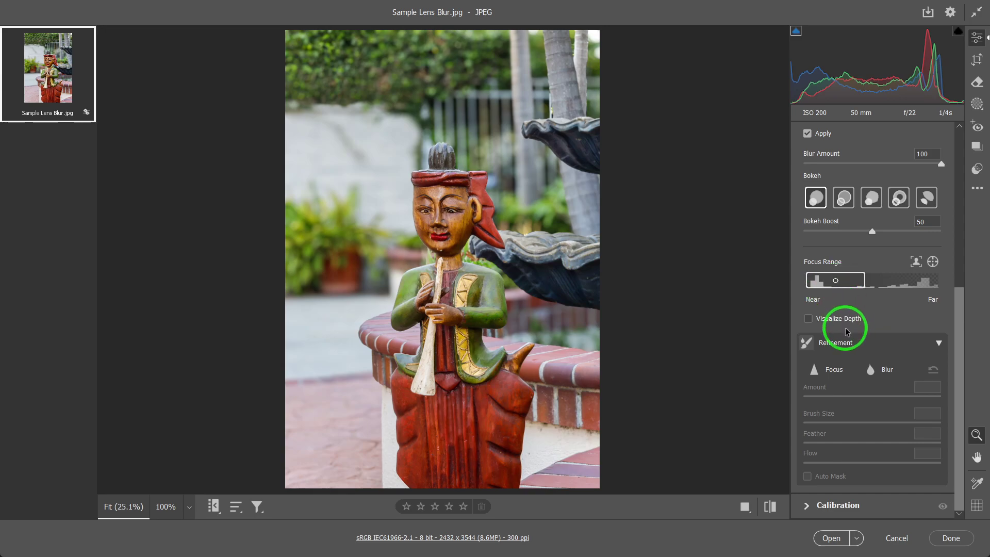
Use Point/Area Focus on the back wall to move focus to the far background.
{"action": "left_click", "coordinate": [916, 262]}
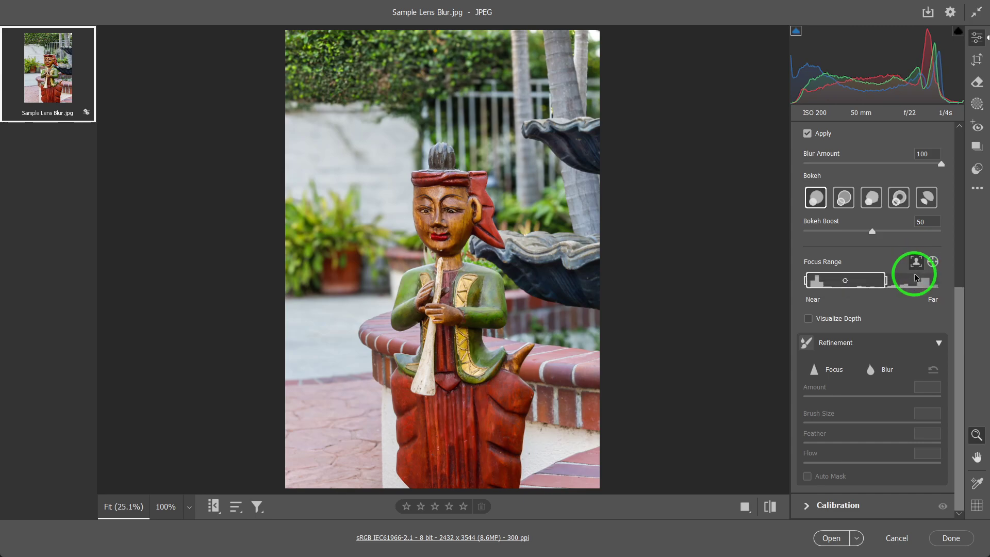
{"action": "left_click", "coordinate": [934, 263]}
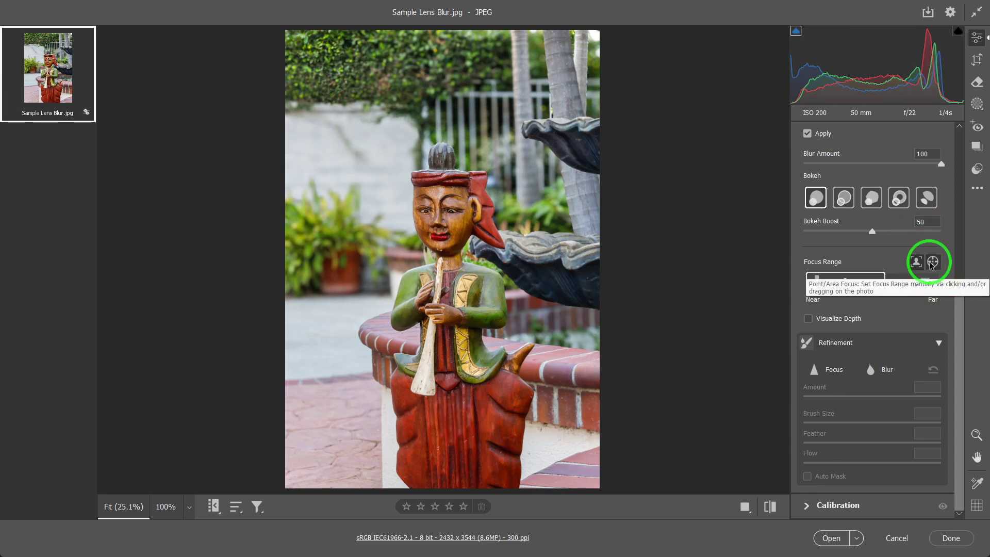
{"action": "left_click", "coordinate": [450, 214]}
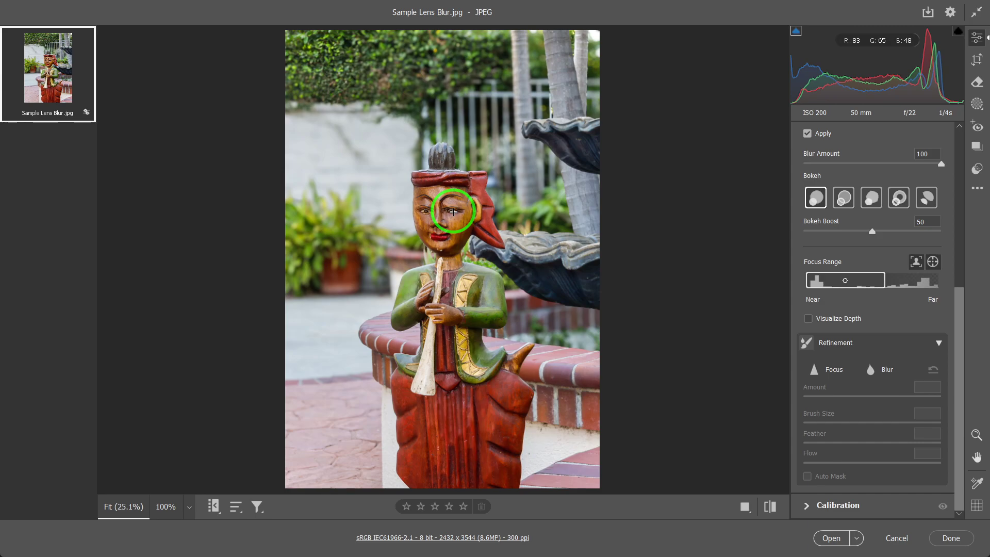
{"action": "key", "text": "z"}
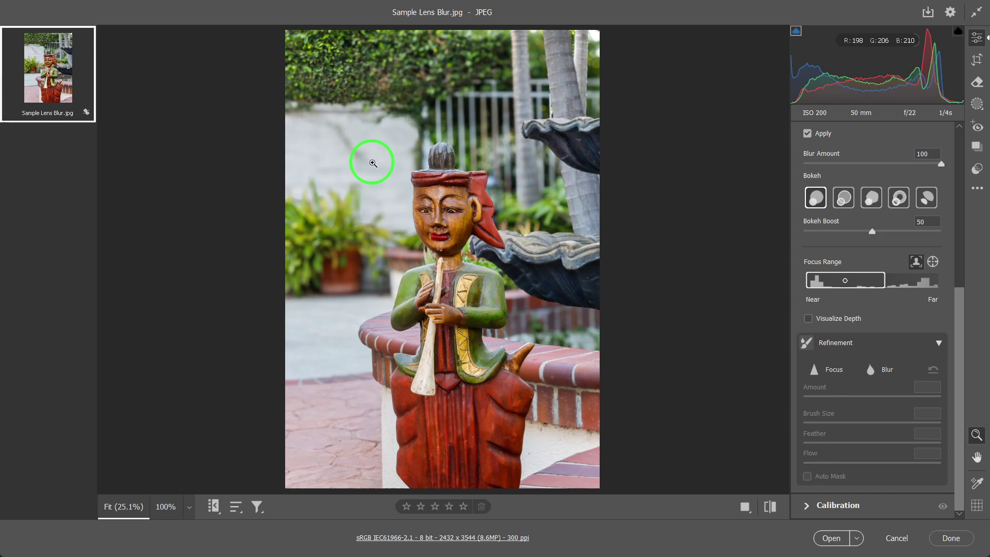
{"action": "left_click", "coordinate": [934, 262]}
{"action": "left_click", "coordinate": [377, 161]}
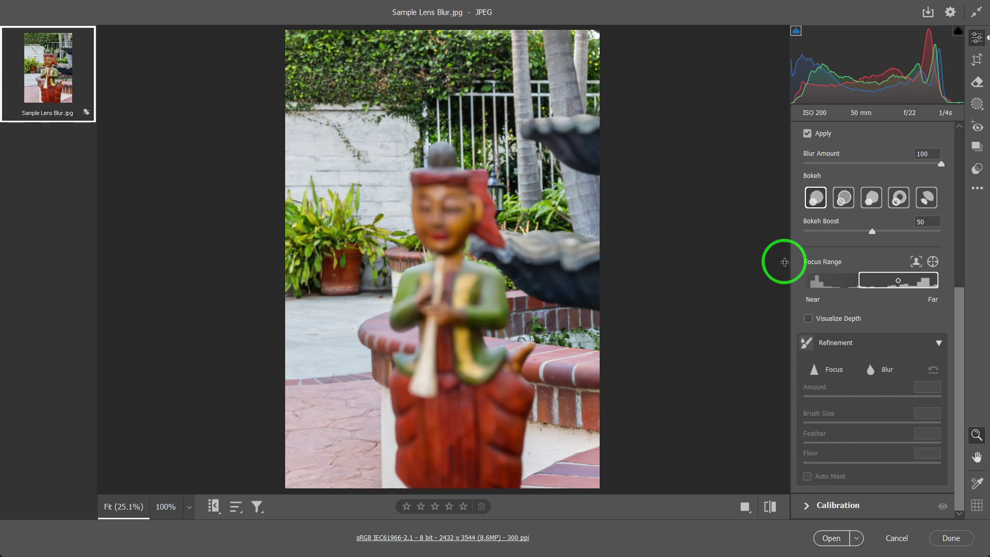
Restore Subject Focus on the figurine and pull the Focus Range's far edge in.
{"action": "left_click", "coordinate": [918, 263]}
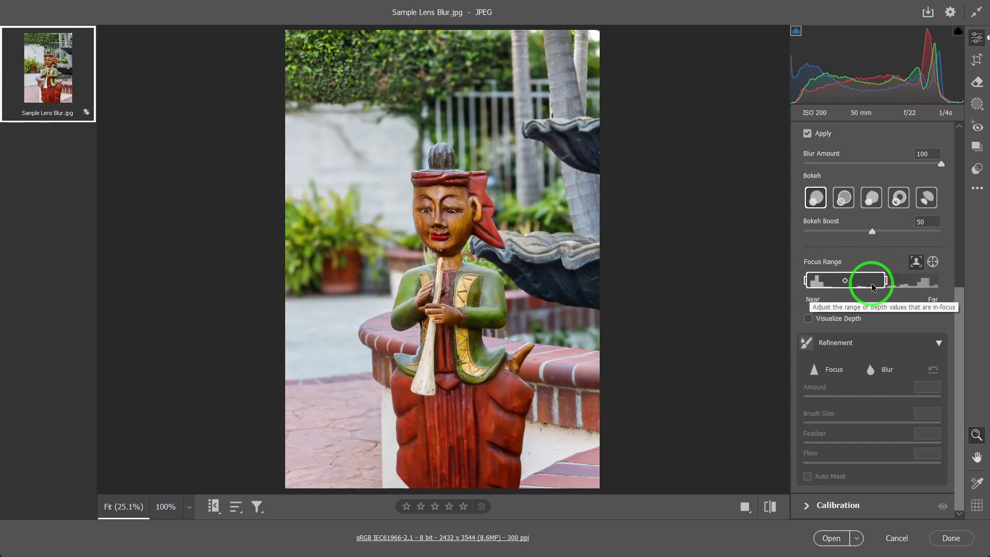
{"action": "left_click_drag", "start_coordinate": [886, 285], "coordinate": [864, 292]}
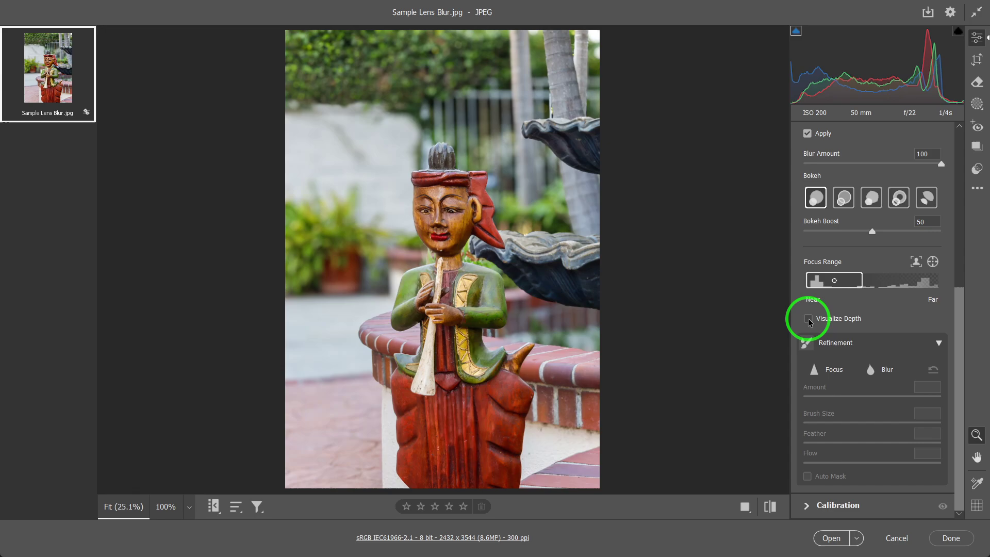
Turn on Visualize Depth to show the yellow-and-purple depth map.
{"action": "left_click", "coordinate": [808, 319]}
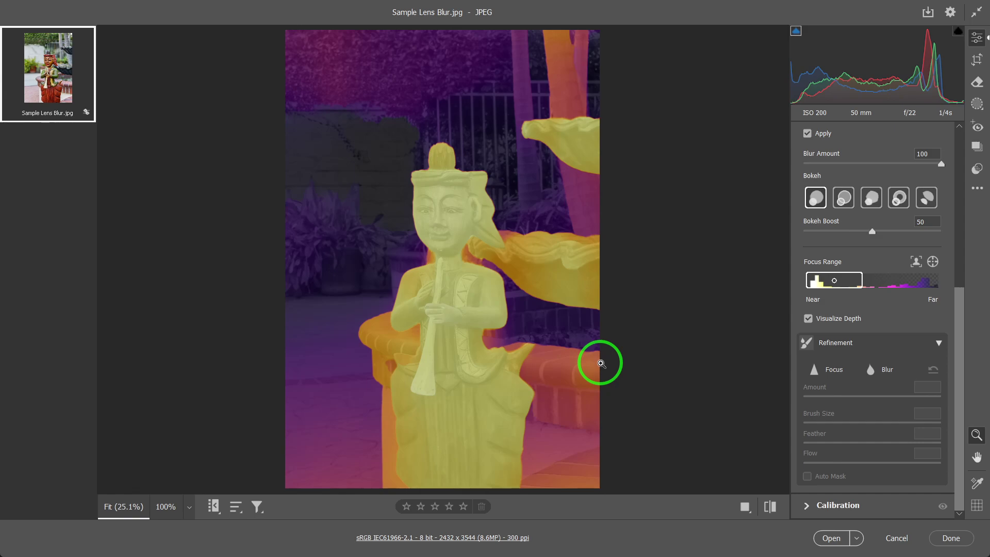
Turn off Visualize Depth and view the tree trunk above the birdbath at 100%.
{"action": "left_click", "coordinate": [808, 320]}
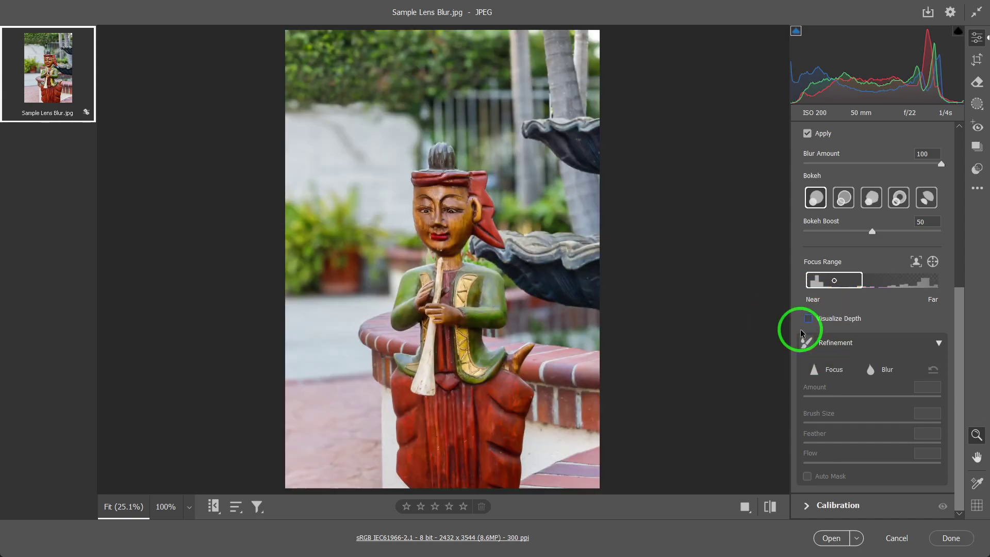
{"action": "left_click", "coordinate": [566, 95]}
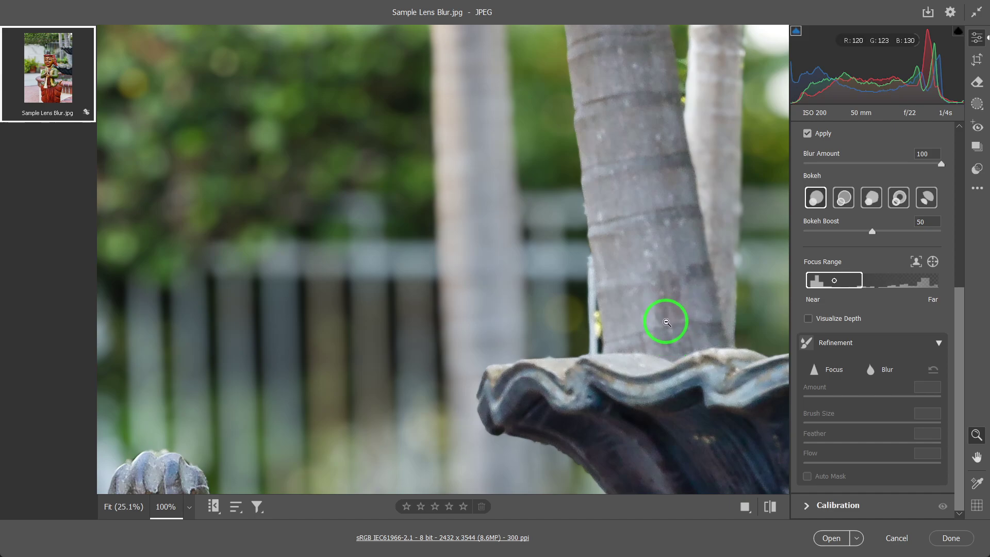
{"action": "key", "text": "space"}
{"action": "left_click_drag", "start_coordinate": [663, 320], "coordinate": [614, 26]}
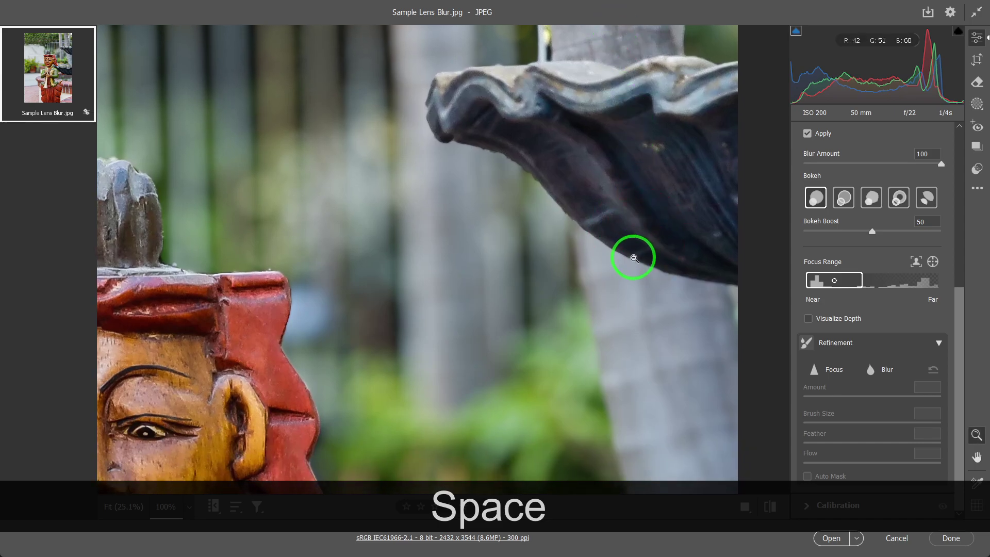
{"action": "key", "text": "space"}
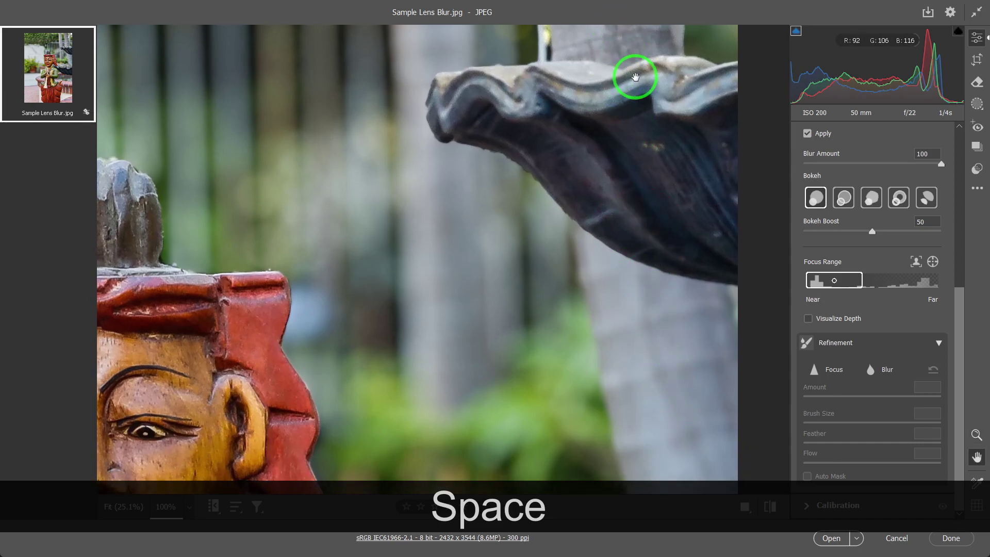
{"action": "left_click_drag", "start_coordinate": [636, 77], "coordinate": [664, 416]}
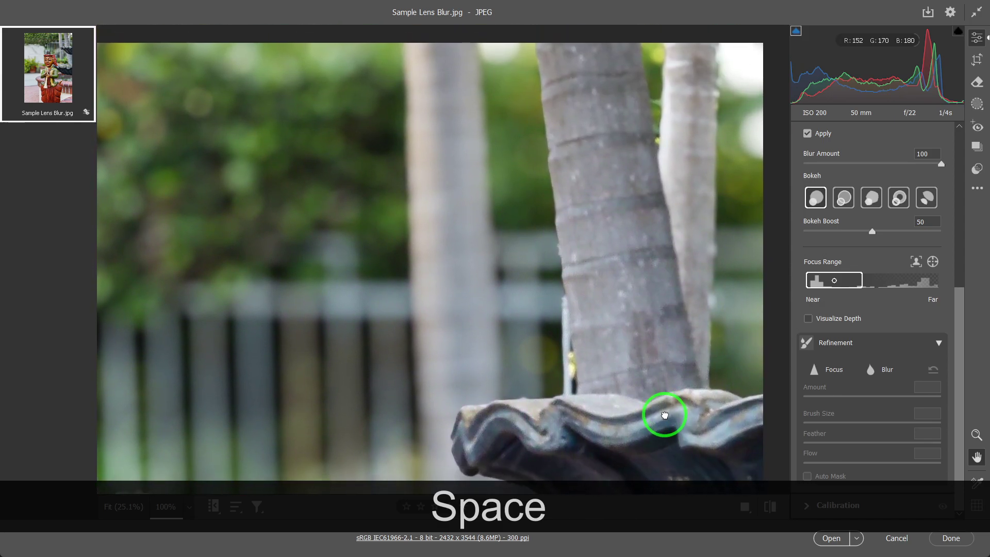
{"action": "key", "text": "alt"}
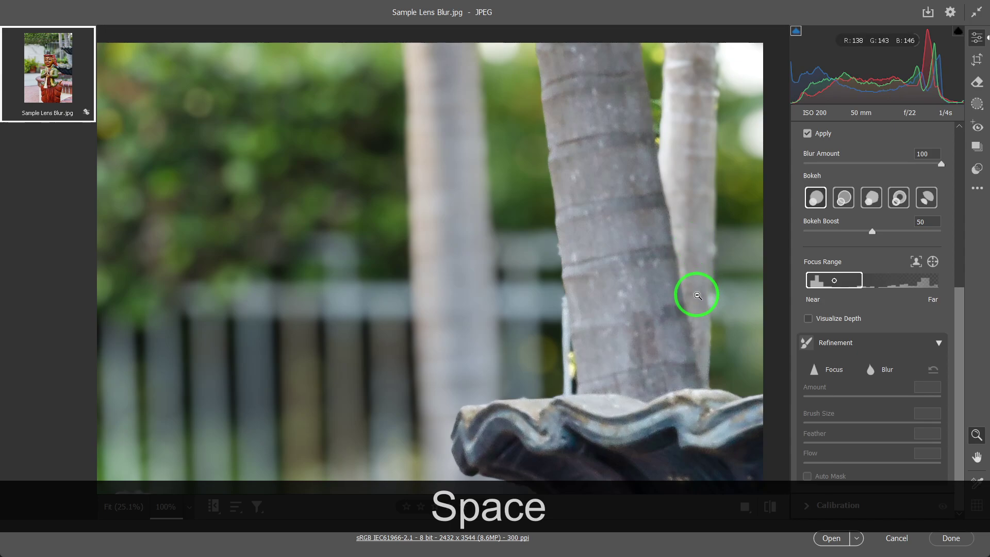
Select the Blur refinement brush with Size 6, Feather 34, Flow 100 and Auto Mask on.
{"action": "left_click", "coordinate": [871, 371]}
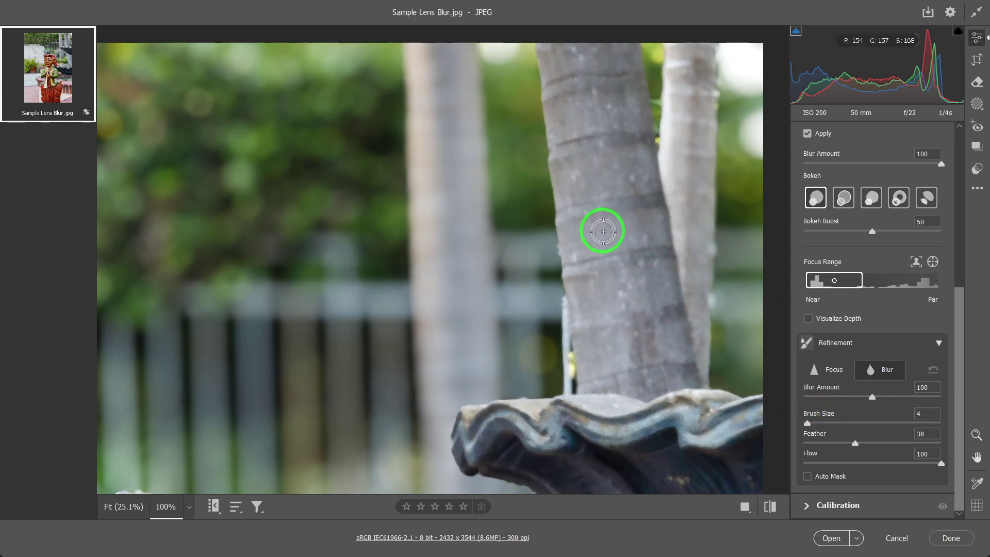
{"action": "key", "text": "bracketright"}
{"action": "key", "text": "bracketright"}
{"action": "key", "text": "bracketleft"}
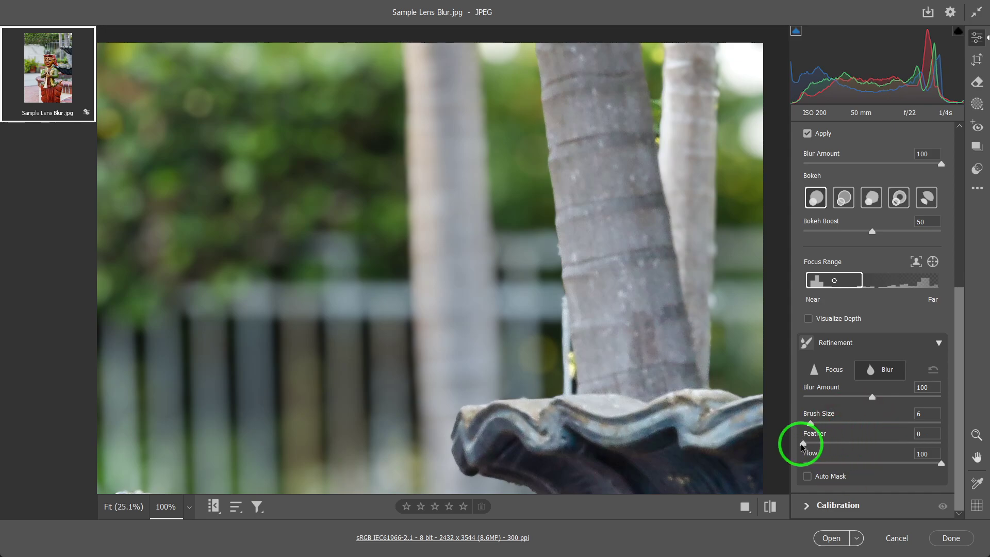
{"action": "left_click_drag", "start_coordinate": [803, 447], "coordinate": [849, 445]}
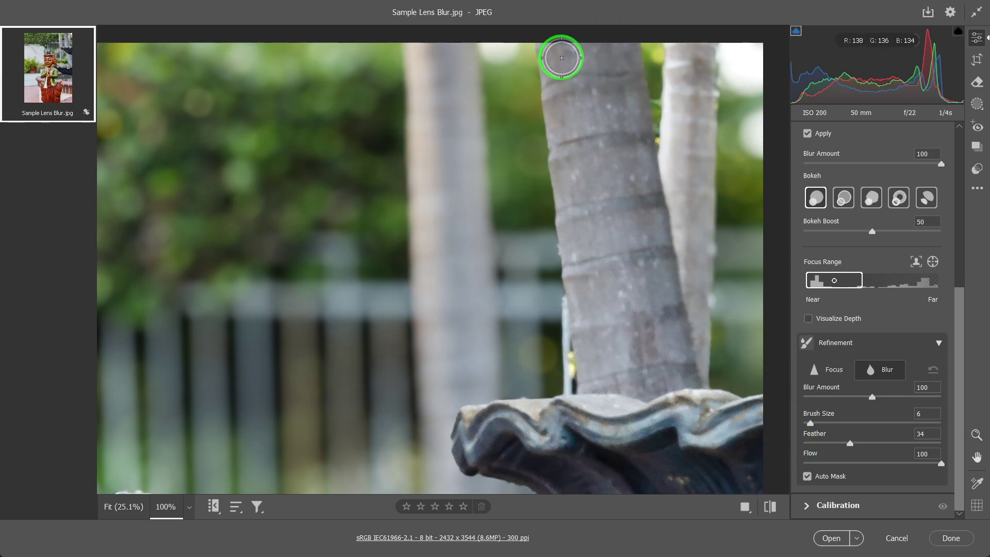
Paint Blur over the tree trunk, checking the result in the depth map.
{"action": "mouse_move", "coordinate": [562, 58]}
{"action": "left_mouse_down"}
{"action": "mouse_move", "coordinate": [595, 178]}
{"action": "mouse_move", "coordinate": [593, 87]}
{"action": "mouse_move", "coordinate": [601, 143]}
{"action": "mouse_move", "coordinate": [608, 19]}
{"action": "mouse_move", "coordinate": [626, 147]}
{"action": "mouse_move", "coordinate": [624, 64]}
{"action": "mouse_move", "coordinate": [634, 164]}
{"action": "mouse_move", "coordinate": [635, 122]}
{"action": "mouse_move", "coordinate": [693, 367]}
{"action": "mouse_move", "coordinate": [652, 318]}
{"action": "mouse_move", "coordinate": [644, 272]}
{"action": "mouse_move", "coordinate": [639, 327]}
{"action": "mouse_move", "coordinate": [595, 262]}
{"action": "mouse_move", "coordinate": [592, 192]}
{"action": "mouse_move", "coordinate": [584, 245]}
{"action": "mouse_move", "coordinate": [561, 109]}
{"action": "mouse_move", "coordinate": [562, 169]}
{"action": "mouse_move", "coordinate": [556, 47]}
{"action": "mouse_move", "coordinate": [601, 292]}
{"action": "mouse_move", "coordinate": [603, 340]}
{"action": "mouse_move", "coordinate": [577, 255]}
{"action": "mouse_move", "coordinate": [594, 383]}
{"action": "mouse_move", "coordinate": [656, 382]}
{"action": "mouse_move", "coordinate": [667, 372]}
{"action": "mouse_move", "coordinate": [654, 321]}
{"action": "mouse_move", "coordinate": [681, 253]}
{"action": "mouse_move", "coordinate": [692, 48]}
{"action": "mouse_move", "coordinate": [712, 232]}
{"action": "left_mouse_up"}
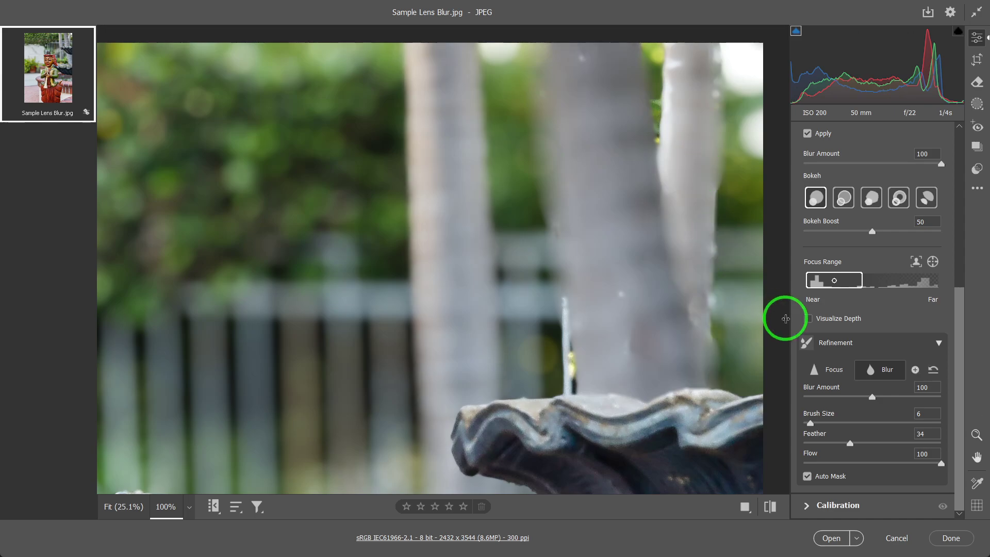
{"action": "left_click", "coordinate": [809, 320]}
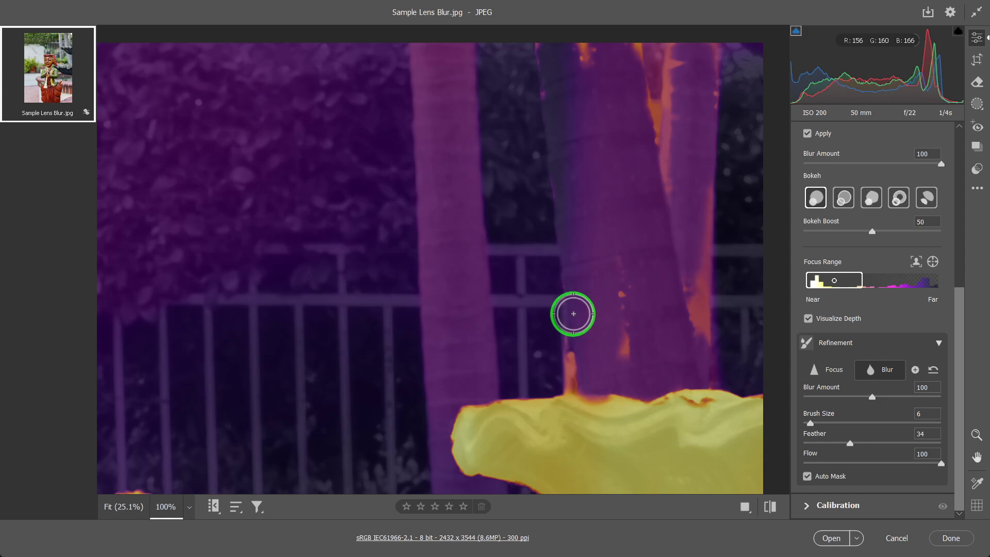
{"action": "mouse_move", "coordinate": [575, 381]}
{"action": "left_mouse_down"}
{"action": "mouse_move", "coordinate": [664, 347]}
{"action": "mouse_move", "coordinate": [691, 285]}
{"action": "mouse_move", "coordinate": [697, 370]}
{"action": "mouse_move", "coordinate": [689, 259]}
{"action": "mouse_move", "coordinate": [692, 205]}
{"action": "mouse_move", "coordinate": [694, 273]}
{"action": "mouse_move", "coordinate": [700, 198]}
{"action": "mouse_move", "coordinate": [697, 49]}
{"action": "mouse_move", "coordinate": [688, 125]}
{"action": "mouse_move", "coordinate": [670, 47]}
{"action": "mouse_move", "coordinate": [676, 158]}
{"action": "mouse_move", "coordinate": [654, 48]}
{"action": "mouse_move", "coordinate": [665, 116]}
{"action": "mouse_move", "coordinate": [643, 48]}
{"action": "mouse_move", "coordinate": [646, 86]}
{"action": "mouse_move", "coordinate": [627, 52]}
{"action": "mouse_move", "coordinate": [612, 89]}
{"action": "mouse_move", "coordinate": [579, 40]}
{"action": "mouse_move", "coordinate": [592, 77]}
{"action": "mouse_move", "coordinate": [612, 79]}
{"action": "mouse_move", "coordinate": [664, 202]}
{"action": "mouse_move", "coordinate": [658, 92]}
{"action": "mouse_move", "coordinate": [666, 233]}
{"action": "mouse_move", "coordinate": [644, 321]}
{"action": "mouse_move", "coordinate": [616, 289]}
{"action": "mouse_move", "coordinate": [618, 346]}
{"action": "mouse_move", "coordinate": [636, 356]}
{"action": "mouse_move", "coordinate": [703, 345]}
{"action": "left_mouse_up"}
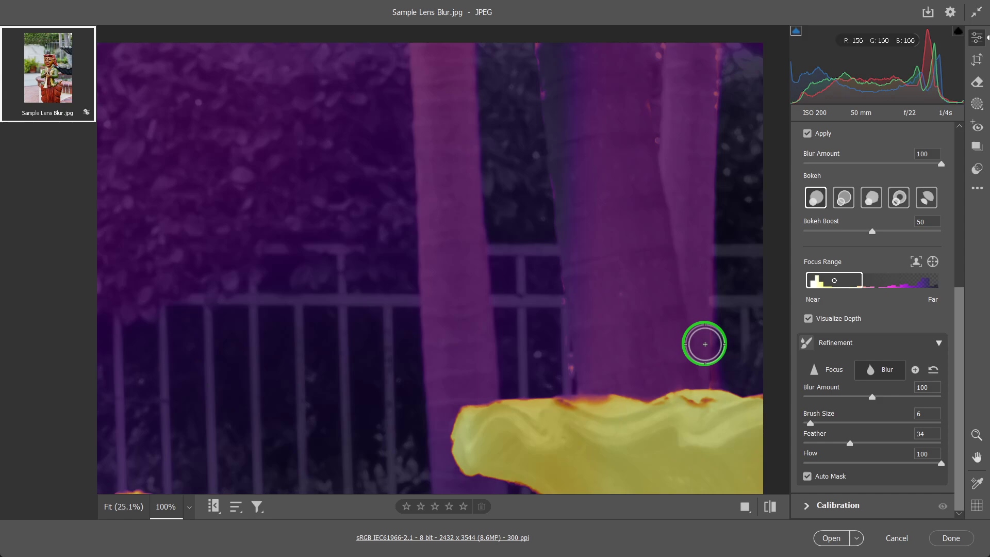
Lower the brush Blur Amount to 68 and subtract refinement along the bowl's yellow top edge.
{"action": "left_click_drag", "start_coordinate": [873, 397], "coordinate": [846, 401]}
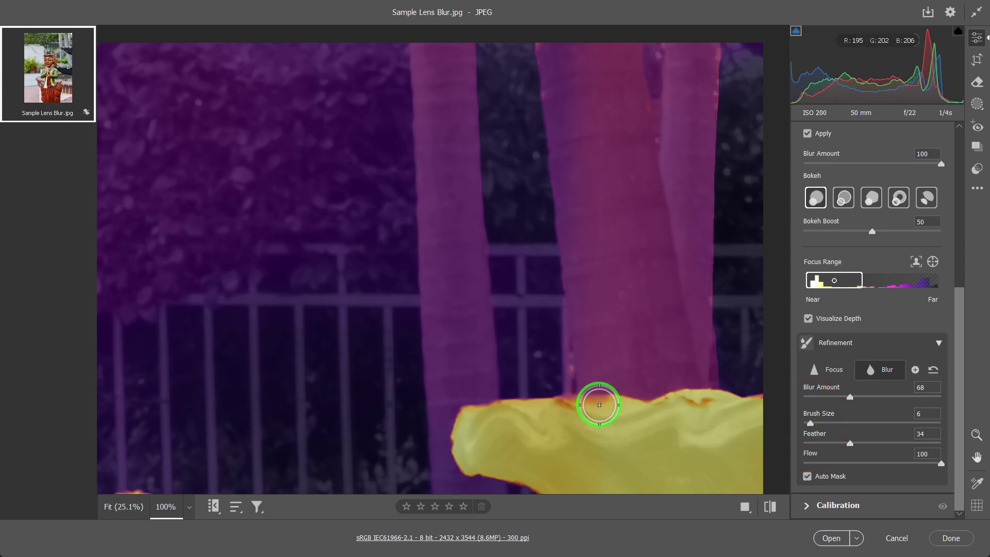
{"action": "key", "text": "alt"}
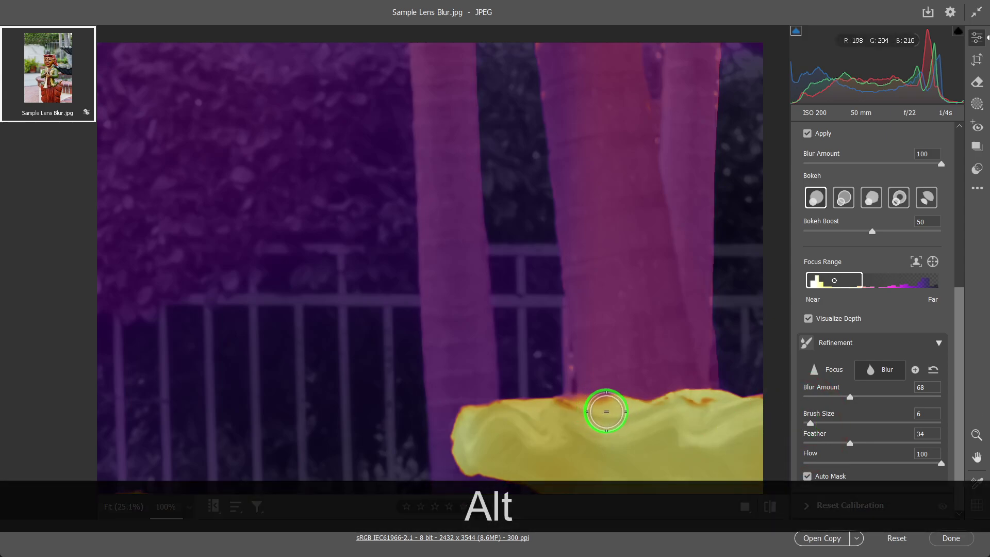
{"action": "mouse_move", "coordinate": [607, 412]}
{"action": "left_mouse_down"}
{"action": "mouse_move", "coordinate": [563, 416]}
{"action": "mouse_move", "coordinate": [703, 411]}
{"action": "mouse_move", "coordinate": [655, 420]}
{"action": "mouse_move", "coordinate": [548, 411]}
{"action": "mouse_move", "coordinate": [485, 427]}
{"action": "left_mouse_up"}
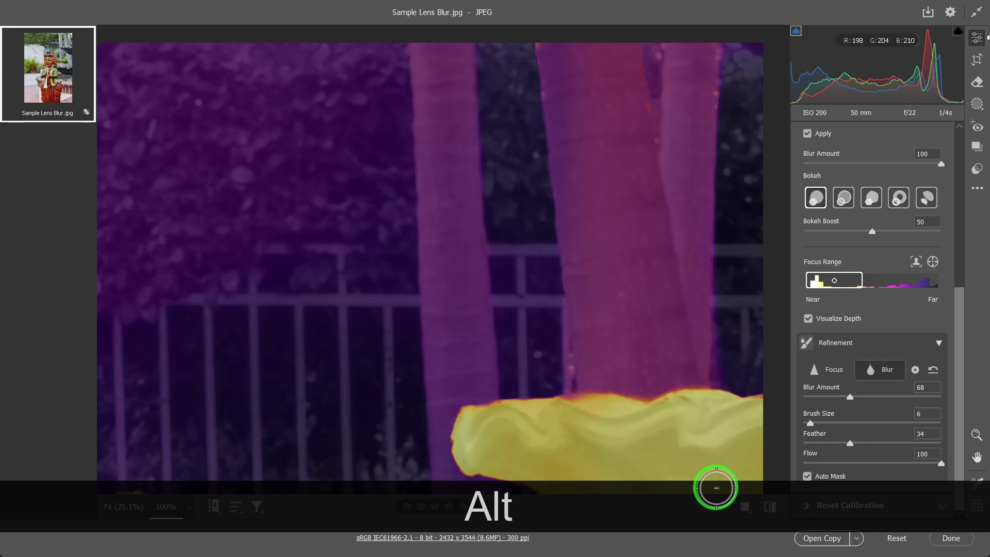
Hide the depth map, use a Size 2 brush without Auto Mask, and dab Blur on the trunk.
{"action": "left_click", "coordinate": [809, 318]}
{"action": "key", "text": "bracketleft"}
{"action": "key", "text": "bracketleft"}
{"action": "key", "text": "bracketleft"}
{"action": "key", "text": "bracketleft"}
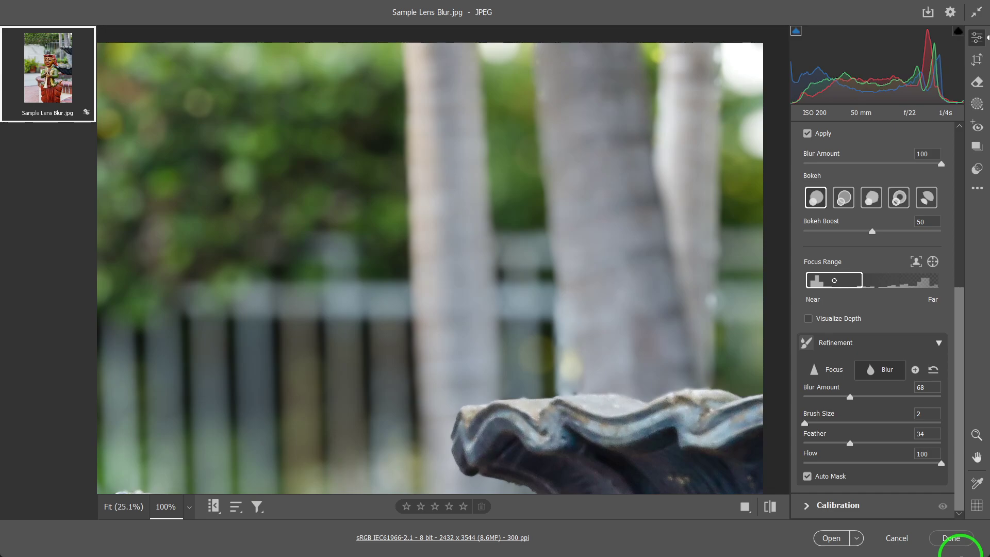
{"action": "left_click", "coordinate": [808, 477]}
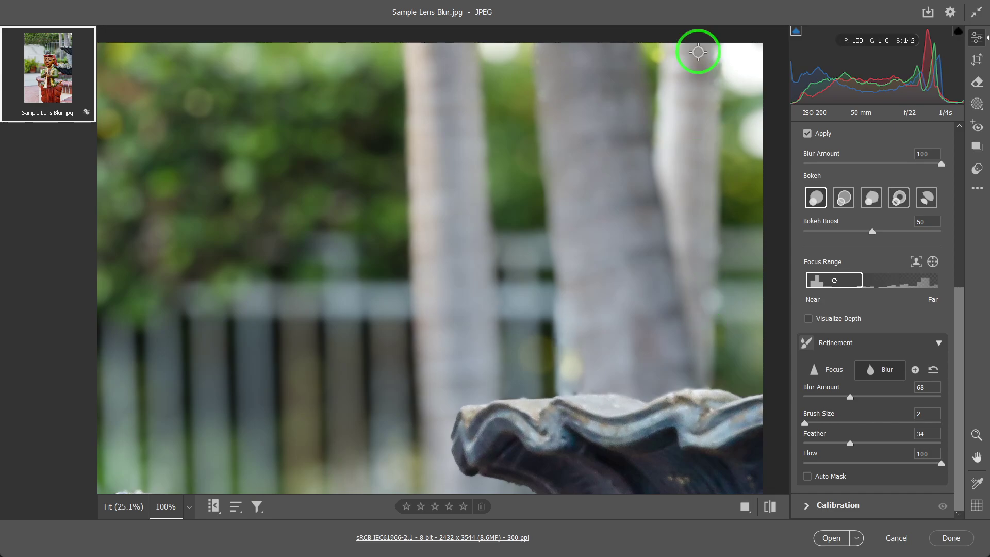
{"action": "left_click", "coordinate": [692, 100]}
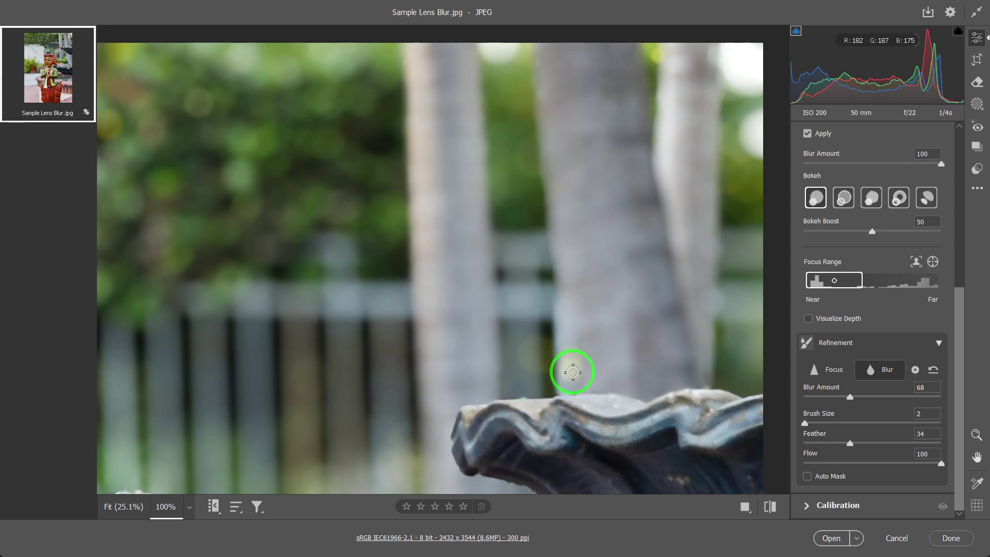
{"action": "left_click", "coordinate": [674, 356]}
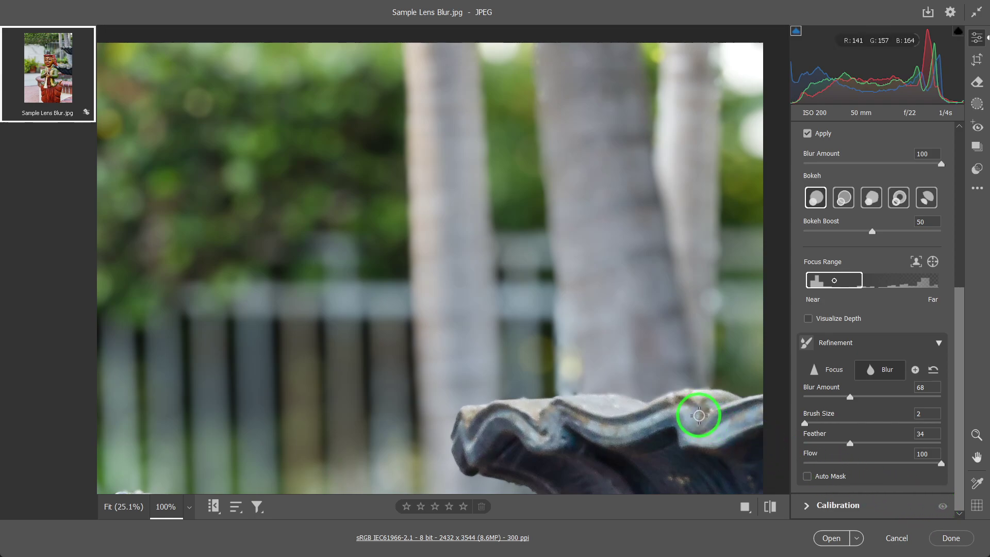
Zoom to 100% on the figurine's neck and start a new Blur refinement.
{"action": "key", "text": "ctrl+0"}
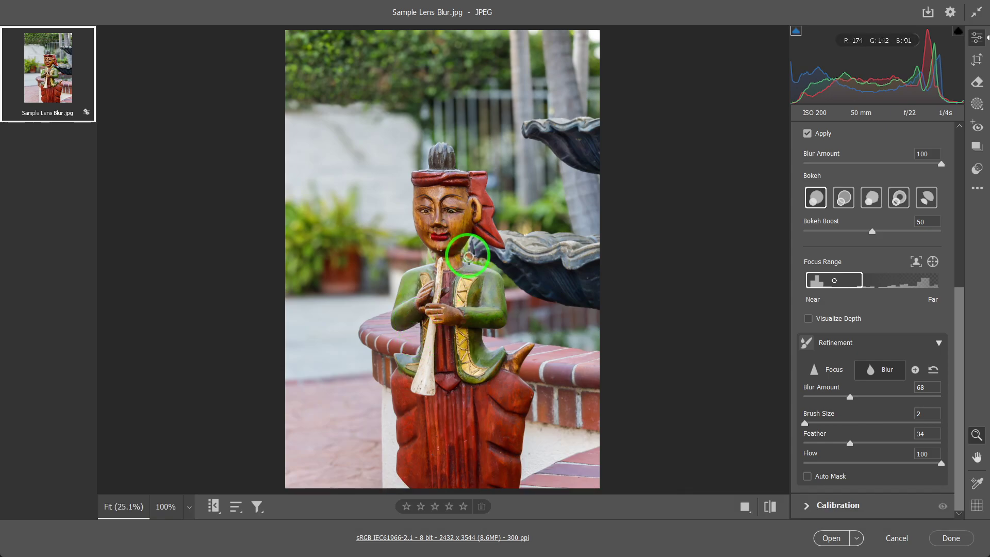
{"action": "key", "text": "z"}
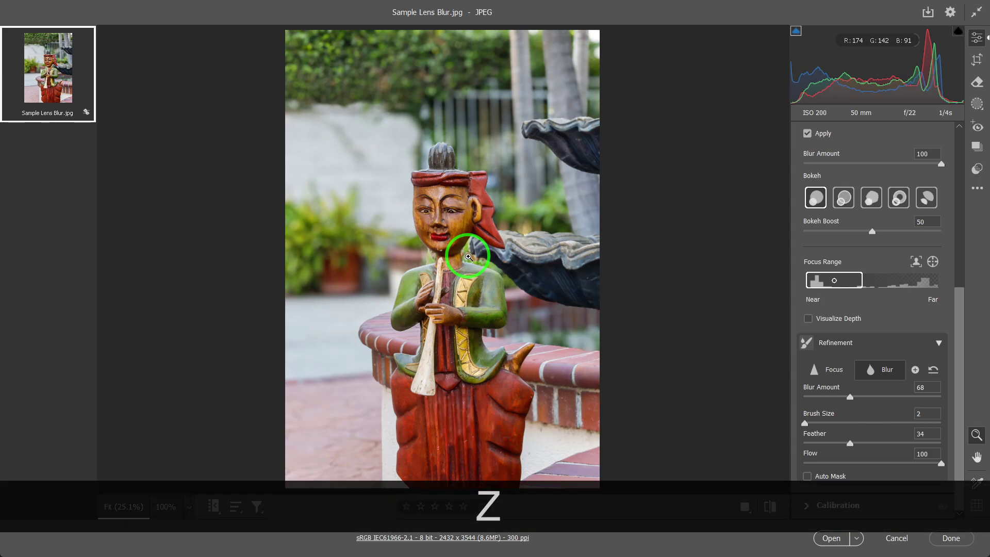
{"action": "left_click", "coordinate": [468, 256]}
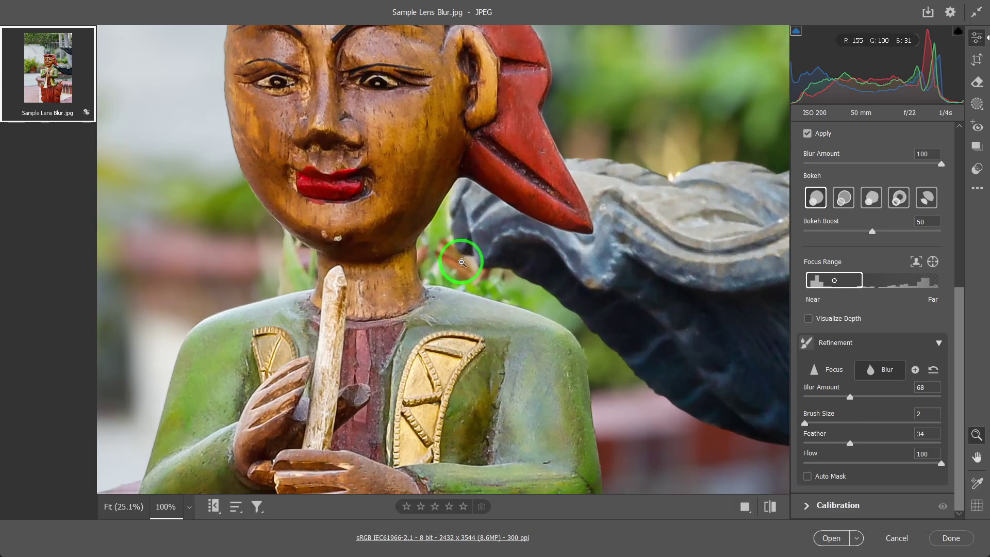
{"action": "key", "text": "z"}
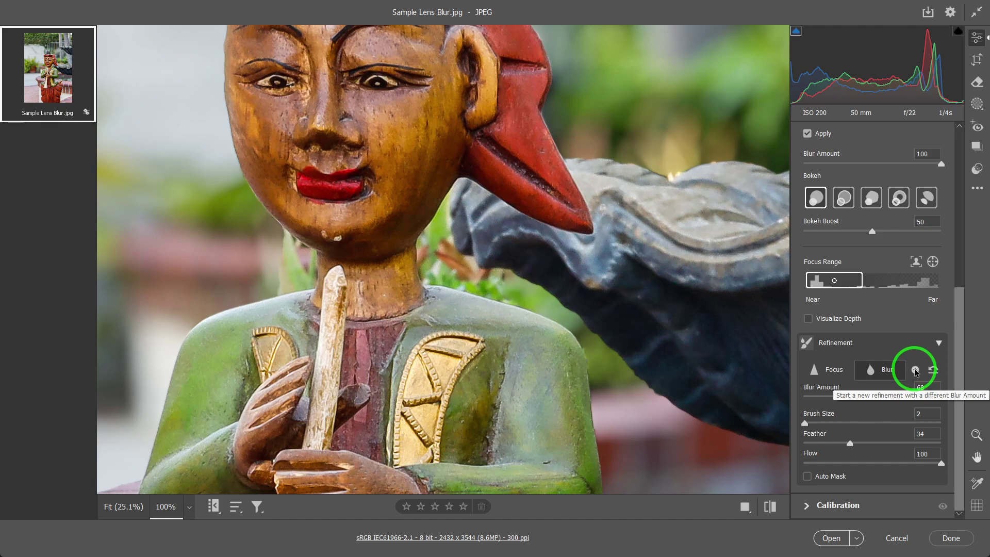
{"action": "left_click", "coordinate": [916, 370]}
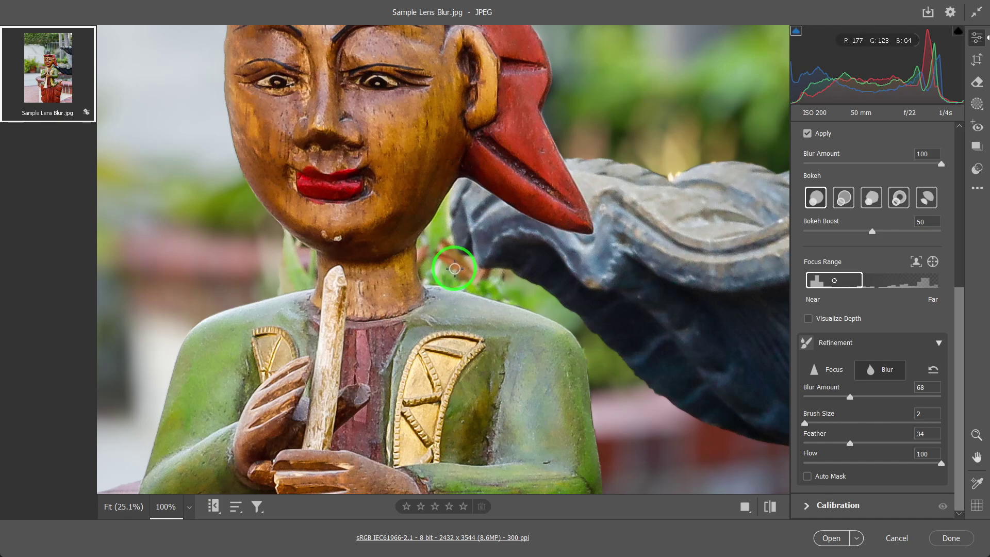
Enlarge the Blur refinement brush to size 3.
{"action": "key", "text": "bracketright"}
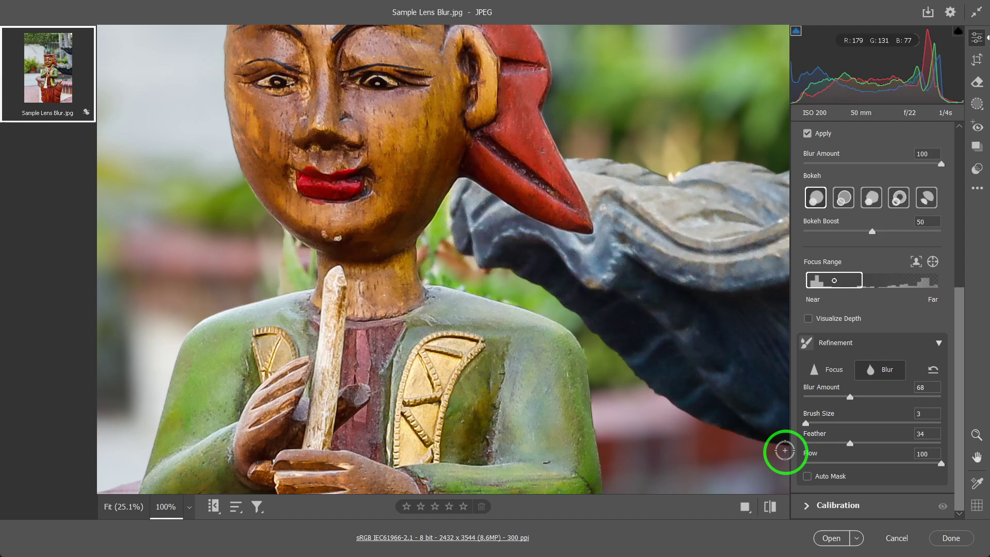
With Auto Mask back on, paint blur from beside the neck up to the chin edge.
{"action": "left_click", "coordinate": [808, 477]}
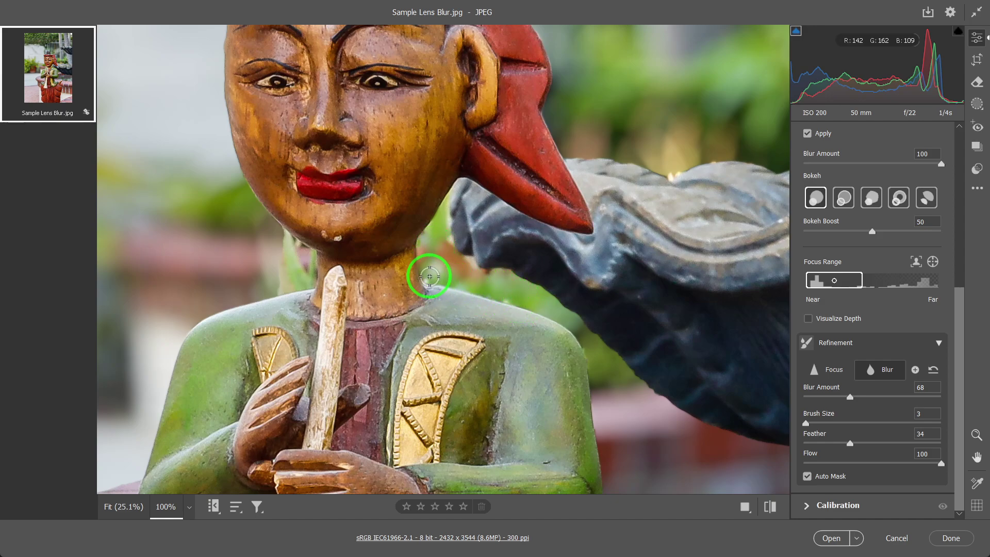
{"action": "mouse_move", "coordinate": [298, 253]}
{"action": "left_mouse_down"}
{"action": "mouse_move", "coordinate": [265, 236]}
{"action": "mouse_move", "coordinate": [288, 244]}
{"action": "left_mouse_up"}
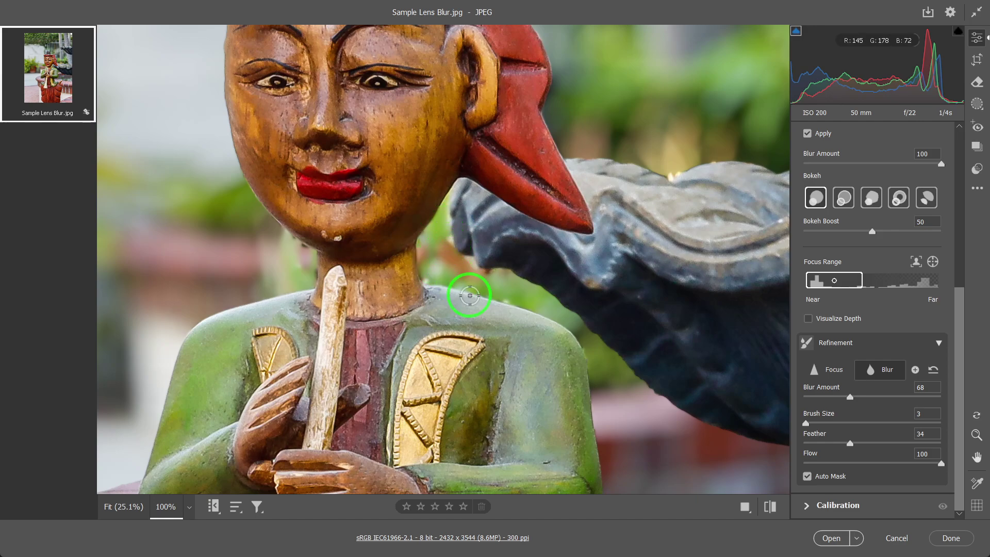
Turn off Auto Mask, shrink the brush to size 1, and blur along the chin and neck edges.
{"action": "left_click", "coordinate": [808, 476]}
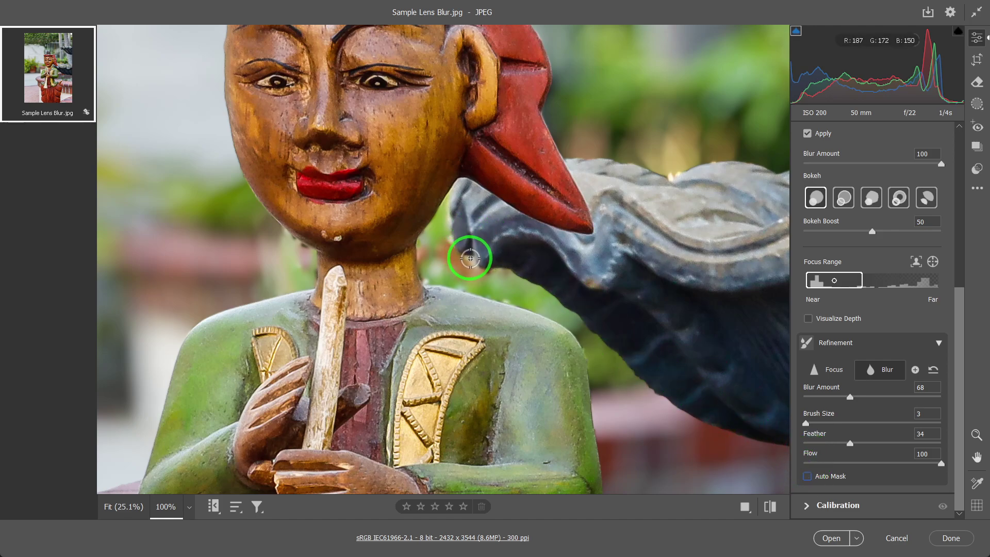
{"action": "key", "text": "bracketleft"}
{"action": "key", "text": "bracketleft"}
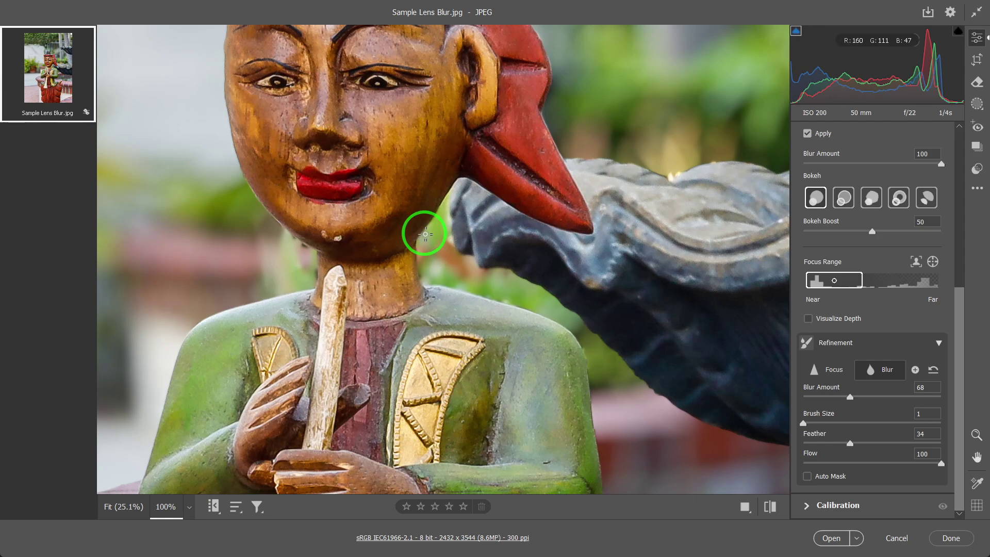
{"action": "left_click_drag", "start_coordinate": [409, 261], "coordinate": [309, 276]}
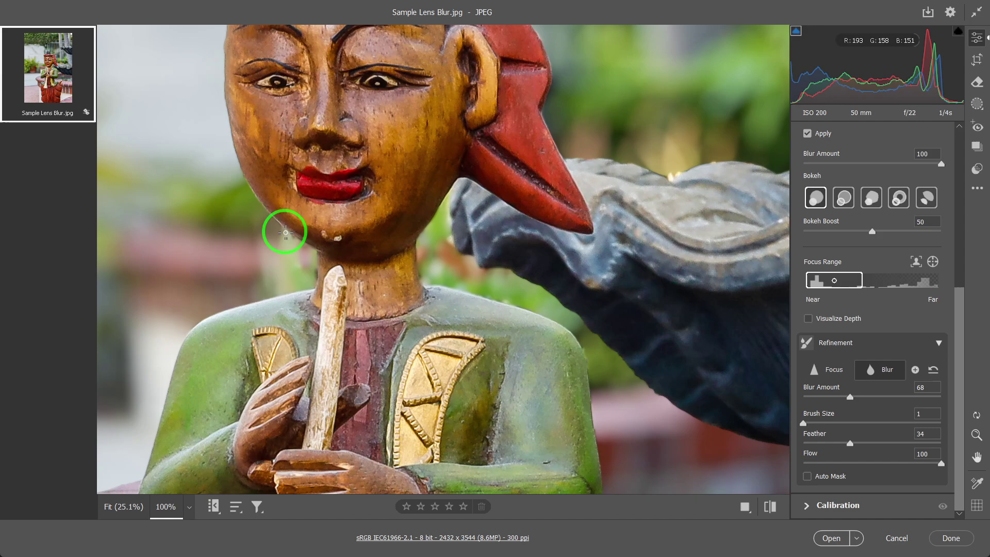
{"action": "mouse_move", "coordinate": [316, 258]}
{"action": "left_mouse_down"}
{"action": "mouse_move", "coordinate": [325, 281]}
{"action": "mouse_move", "coordinate": [316, 270]}
{"action": "left_mouse_up"}
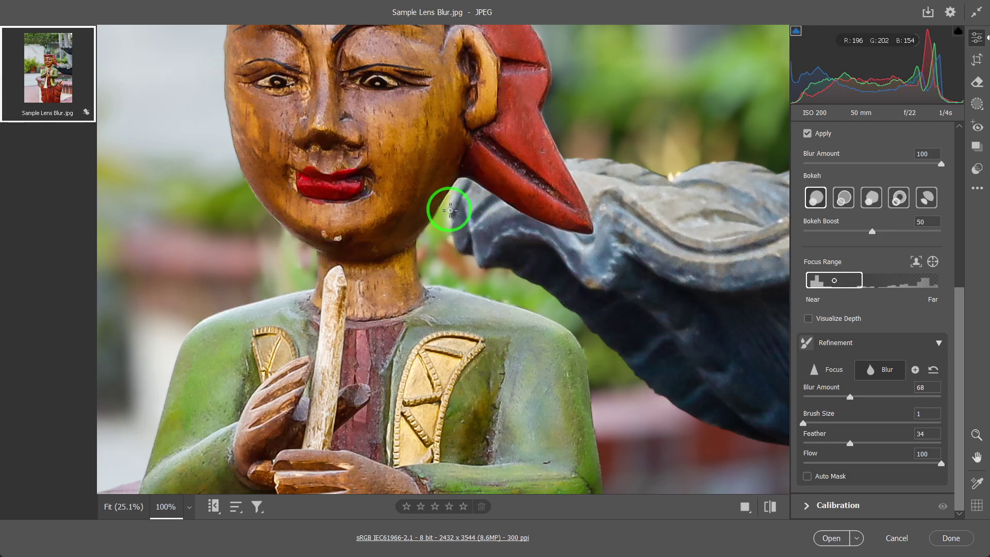
Pan down to the torso and brick ledge, then start a new Blur refinement at size 3.
{"action": "key", "text": "space"}
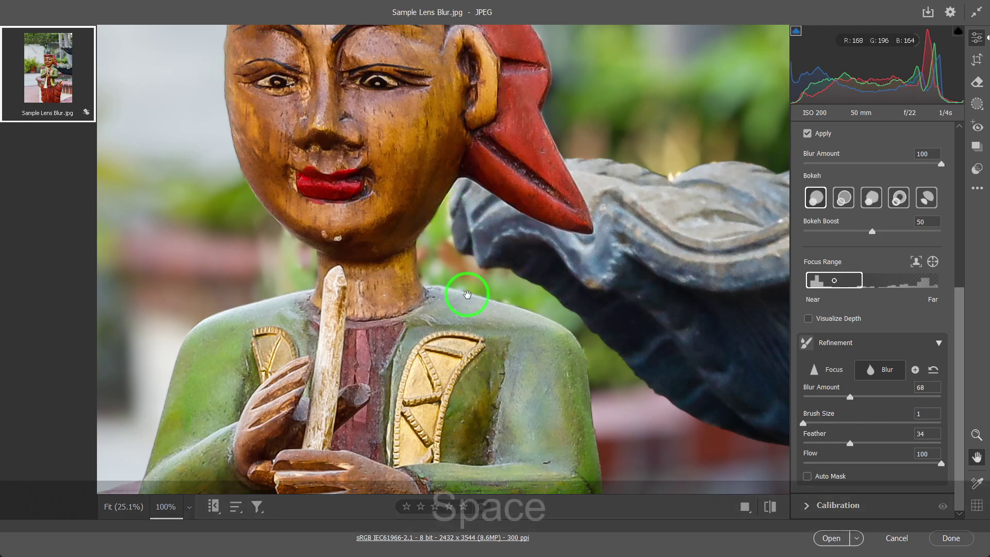
{"action": "left_click_drag", "start_coordinate": [478, 331], "coordinate": [446, 66]}
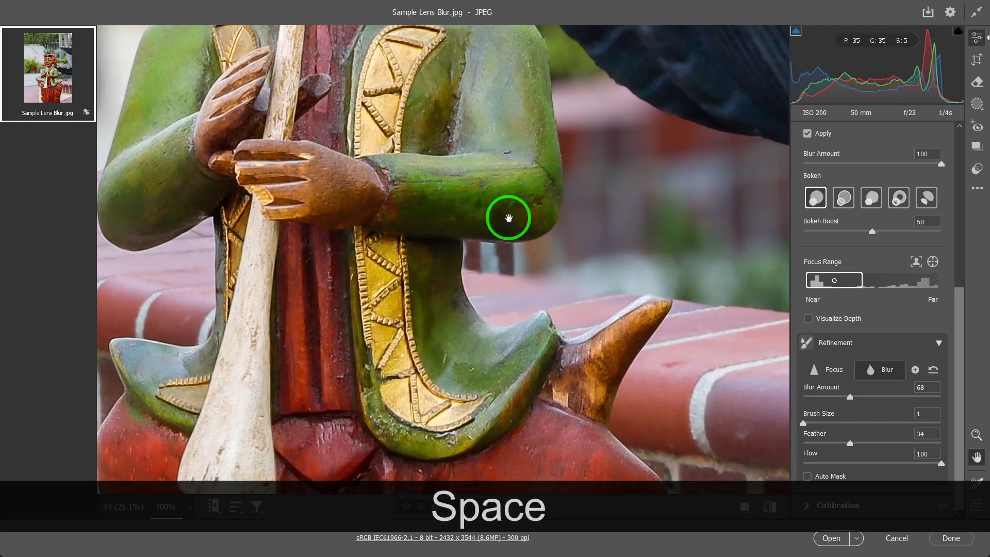
{"action": "left_click_drag", "start_coordinate": [508, 217], "coordinate": [423, 186]}
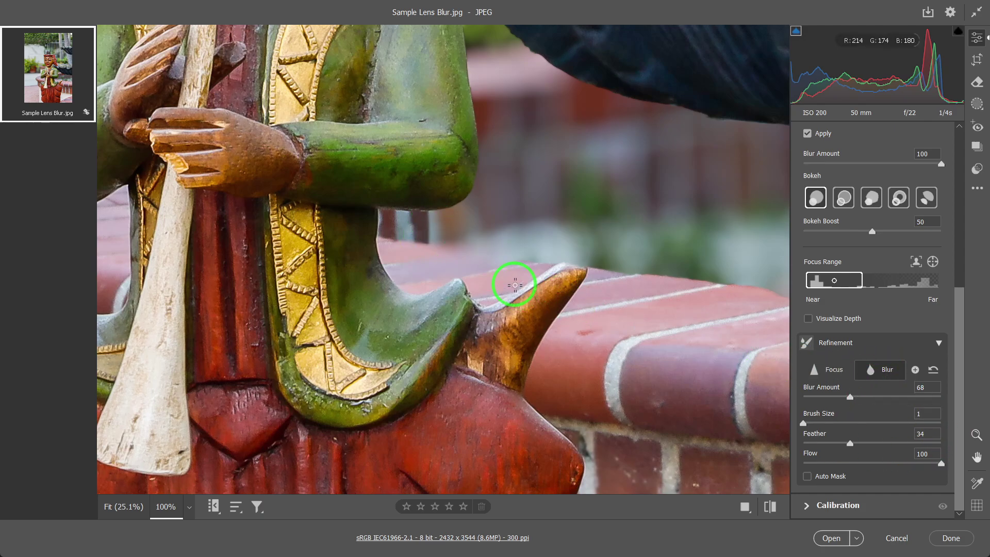
{"action": "left_click", "coordinate": [916, 371]}
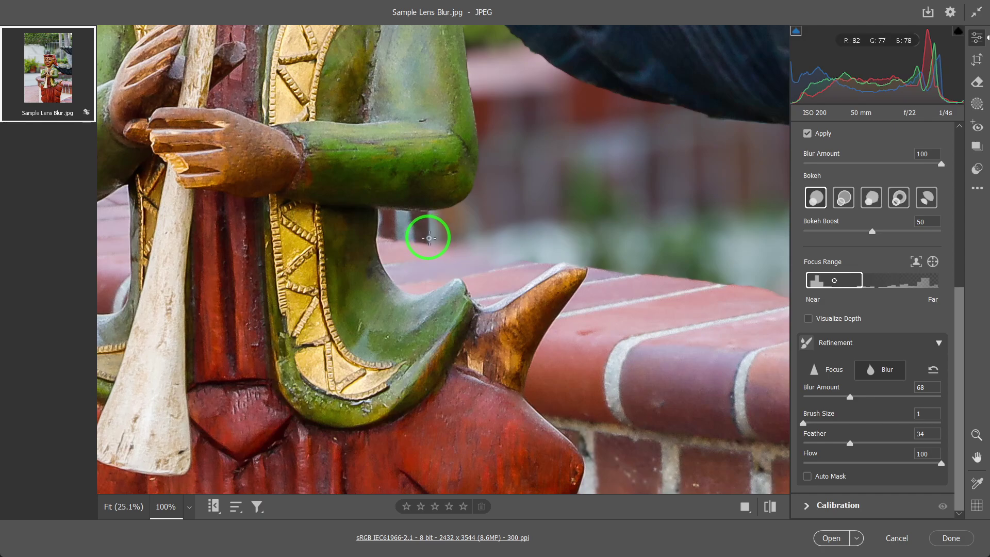
{"action": "key", "text": "bracketright"}
{"action": "key", "text": "bracketright"}
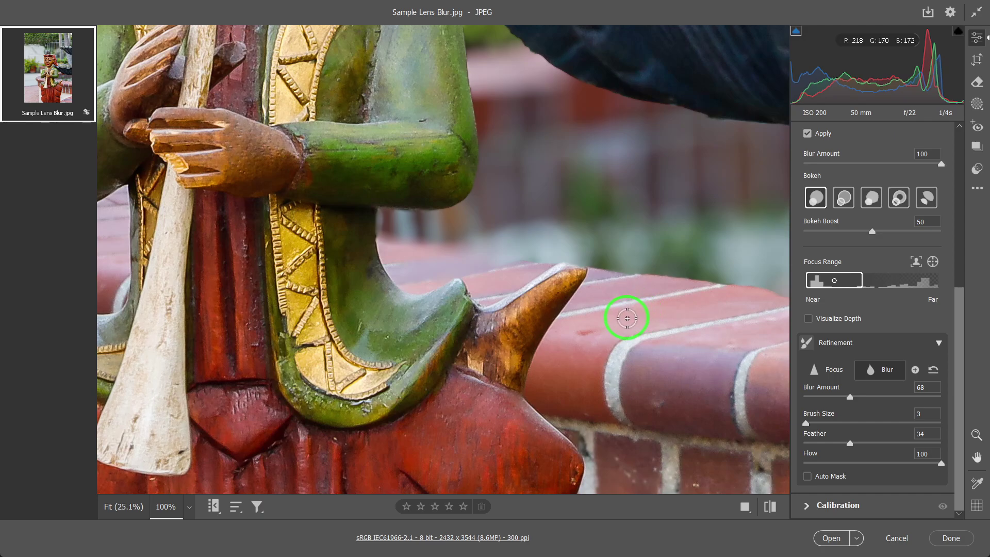
Zoom the photo to 50% and pan right to show the horn and brick wall.
{"action": "left_click", "coordinate": [189, 508]}
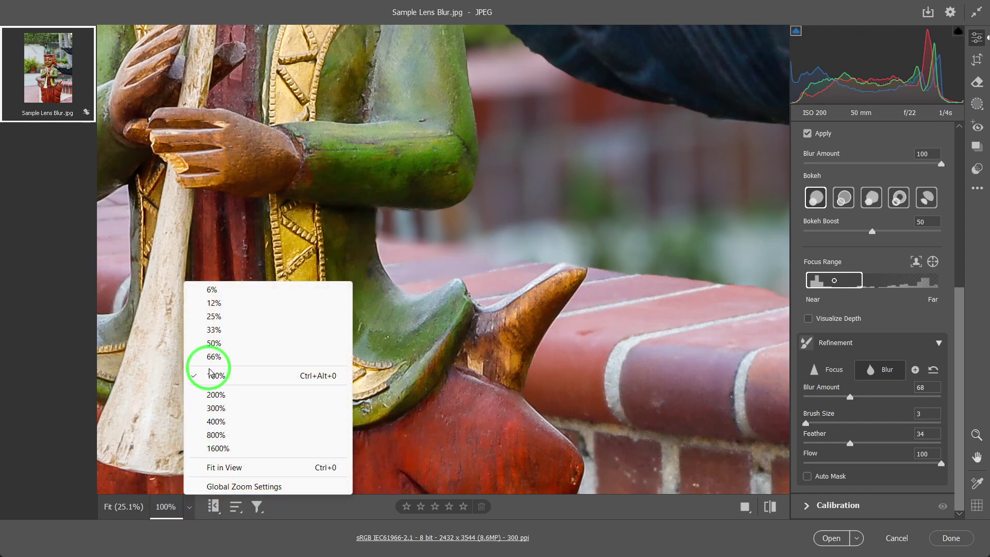
{"action": "left_click", "coordinate": [214, 344]}
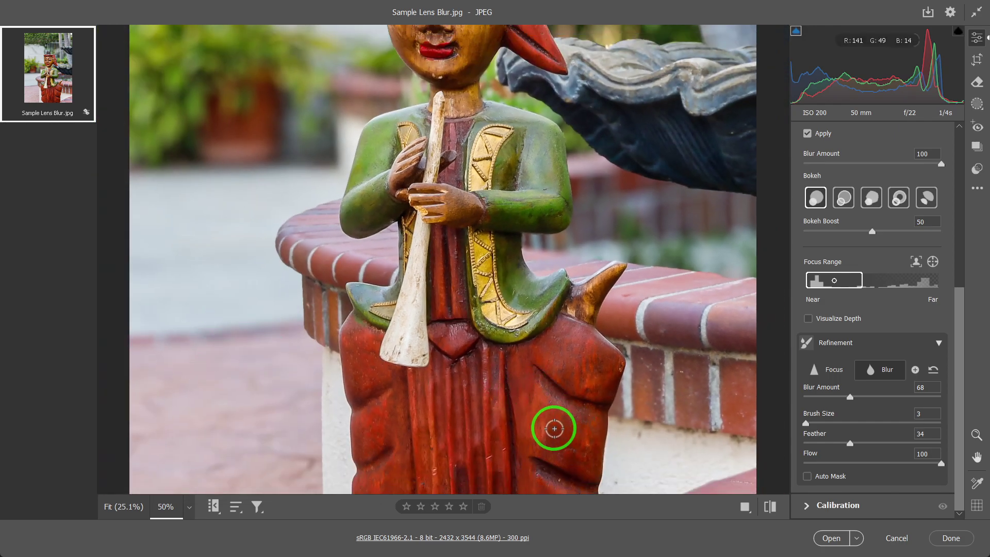
{"action": "key", "text": "space"}
{"action": "left_click_drag", "start_coordinate": [624, 409], "coordinate": [507, 425]}
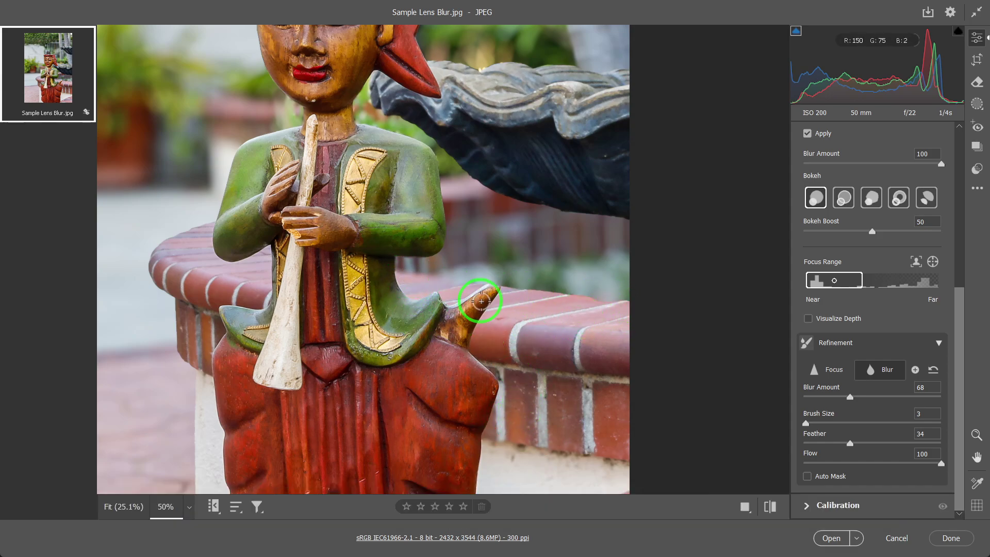
Switch the refinement brush to Focus, paint the horn tip, and set Focus Amount to 55.
{"action": "left_click", "coordinate": [827, 371]}
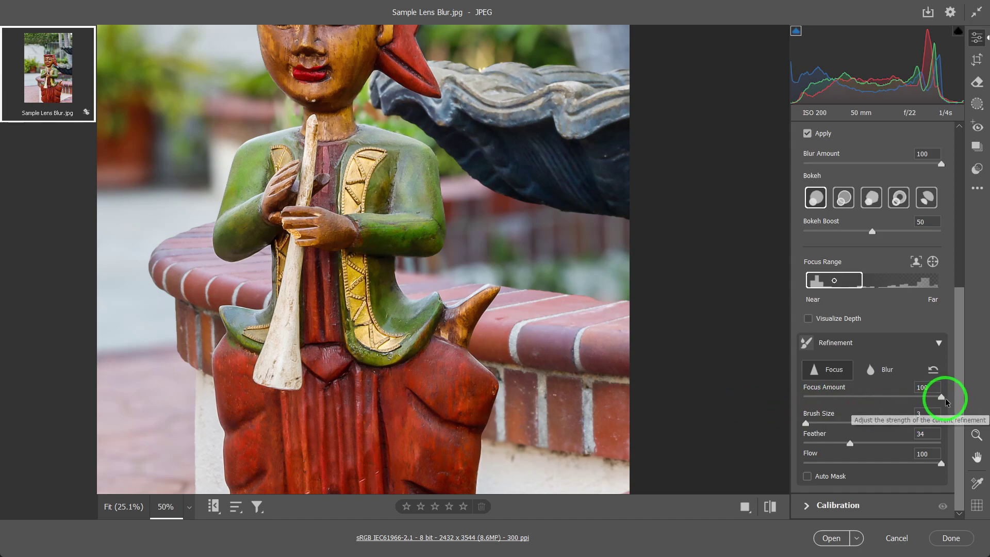
{"action": "left_click_drag", "start_coordinate": [941, 397], "coordinate": [875, 397]}
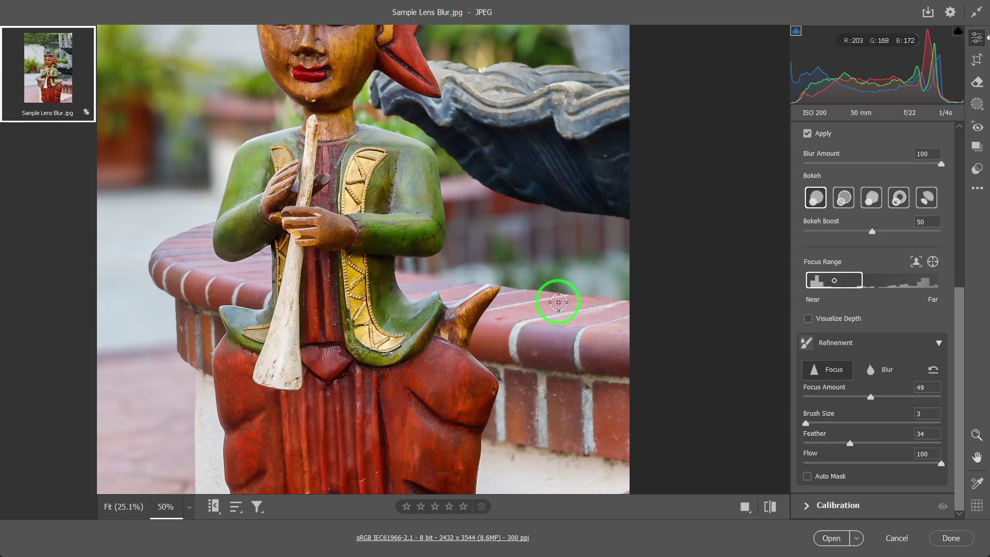
{"action": "left_click", "coordinate": [494, 306]}
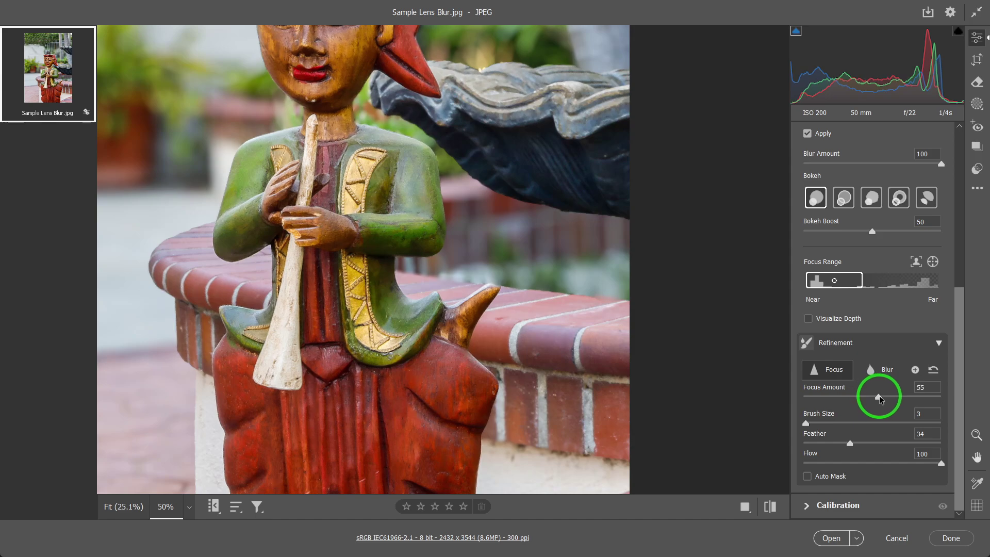
{"action": "mouse_move", "coordinate": [882, 395]}
{"action": "left_mouse_down"}
{"action": "mouse_move", "coordinate": [871, 393]}
{"action": "mouse_move", "coordinate": [880, 396]}
{"action": "left_mouse_up"}
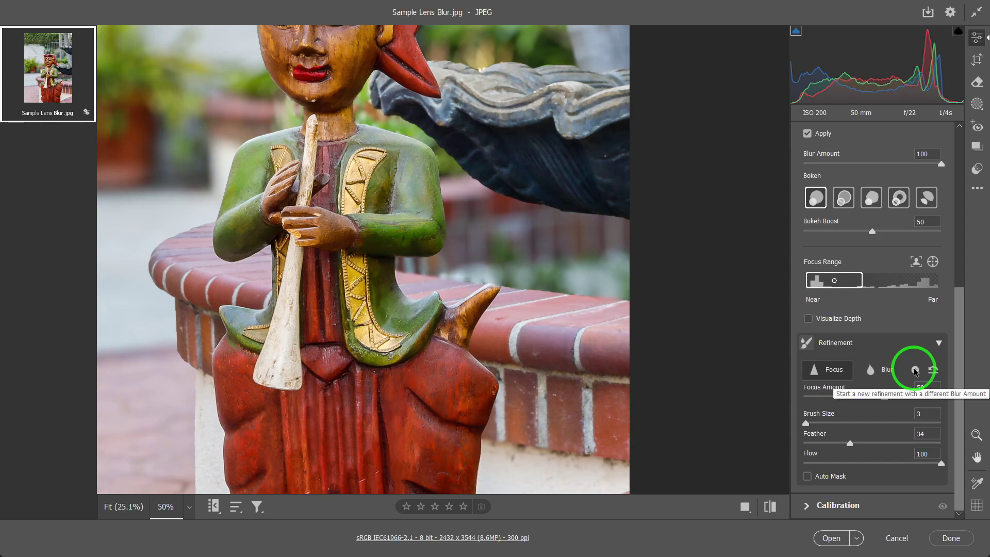
Add a new Focus refinement at Amount 87 with a size 2 brush and paint along the horn tip.
{"action": "left_click", "coordinate": [915, 370]}
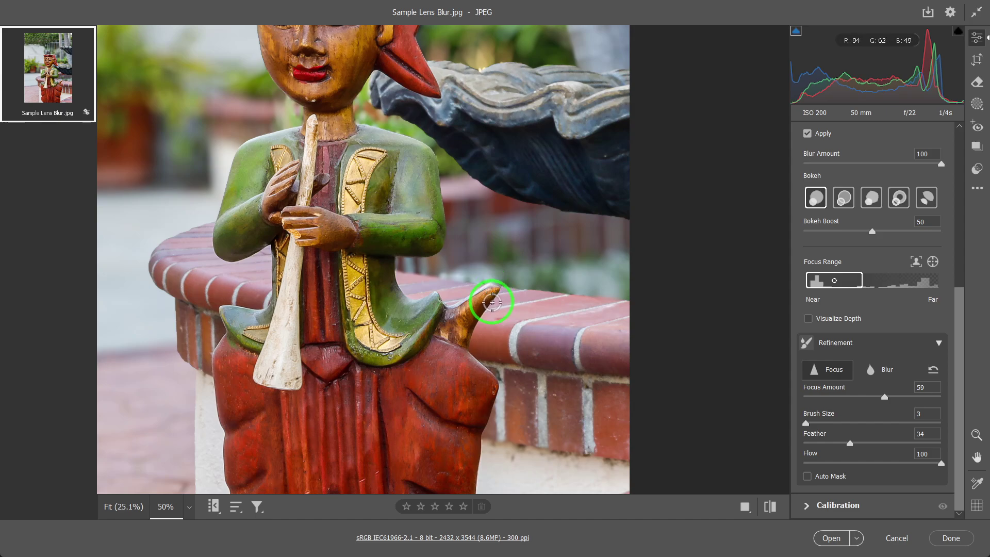
{"action": "key", "text": "bracketleft"}
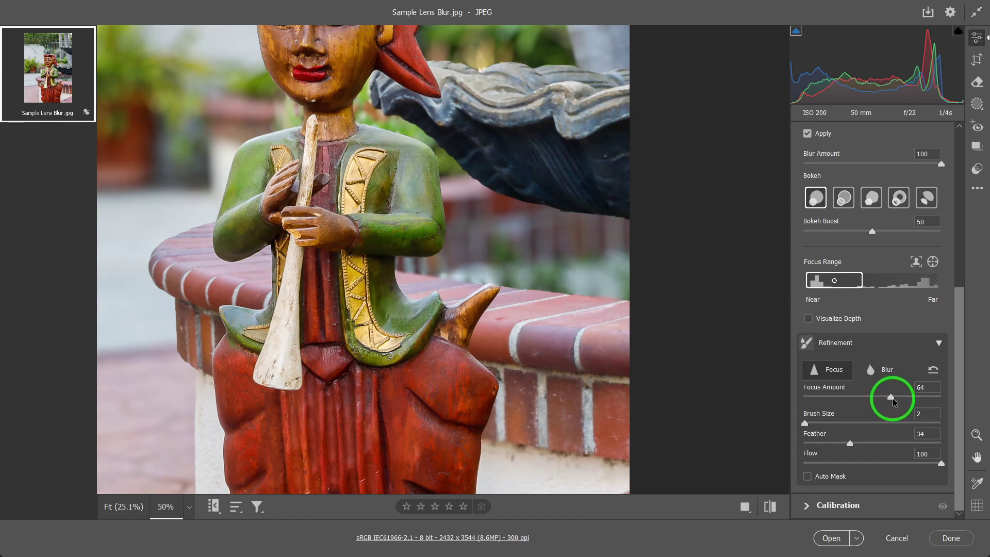
{"action": "left_click_drag", "start_coordinate": [886, 397], "coordinate": [924, 398]}
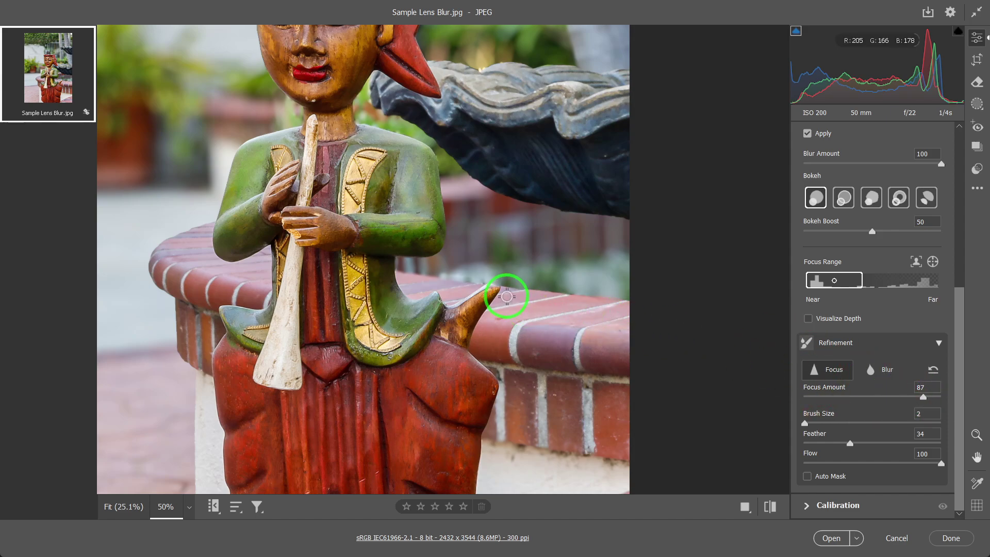
{"action": "left_click", "coordinate": [493, 286]}
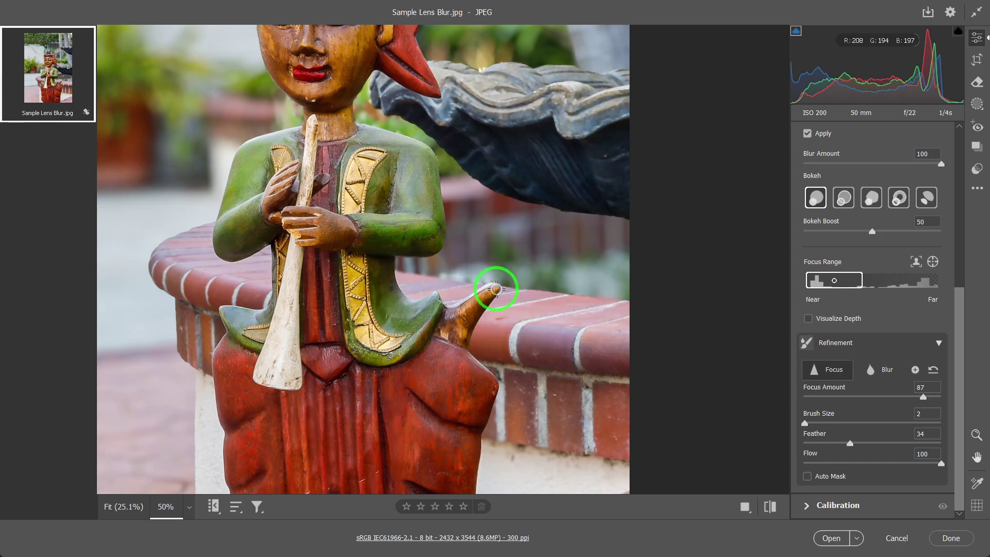
{"action": "mouse_move", "coordinate": [495, 286]}
{"action": "left_mouse_down"}
{"action": "mouse_move", "coordinate": [453, 331]}
{"action": "mouse_move", "coordinate": [491, 288]}
{"action": "left_mouse_up"}
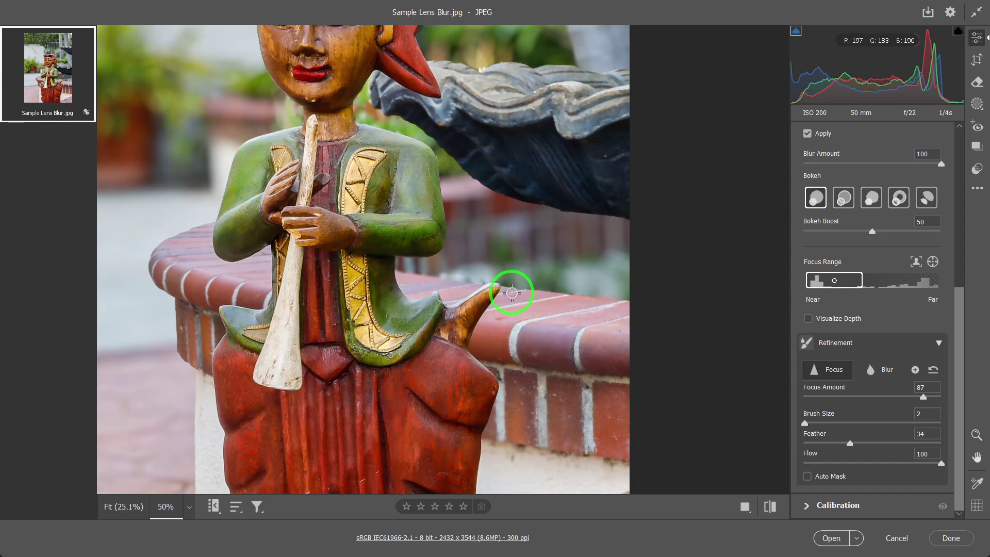
{"action": "key", "text": "z"}
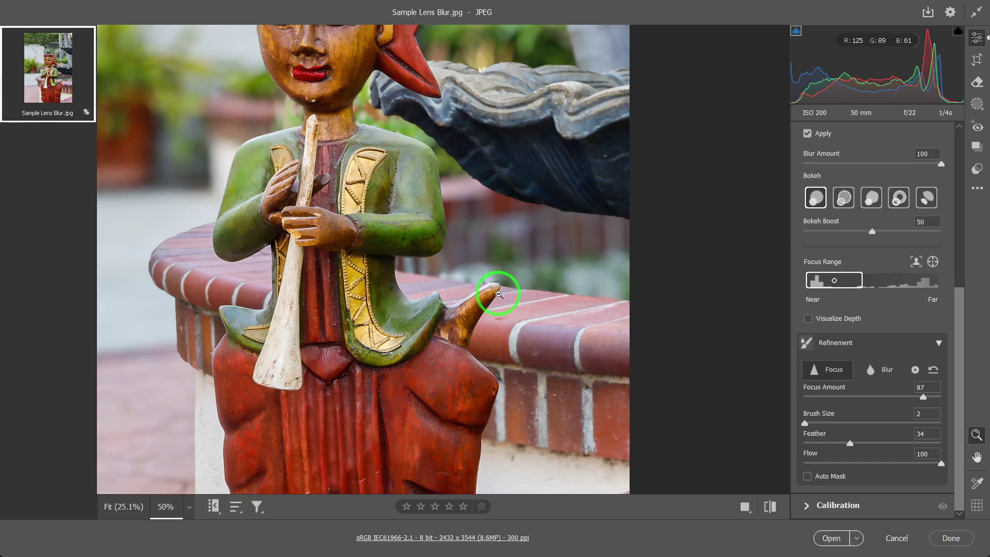
{"action": "key", "text": "z"}
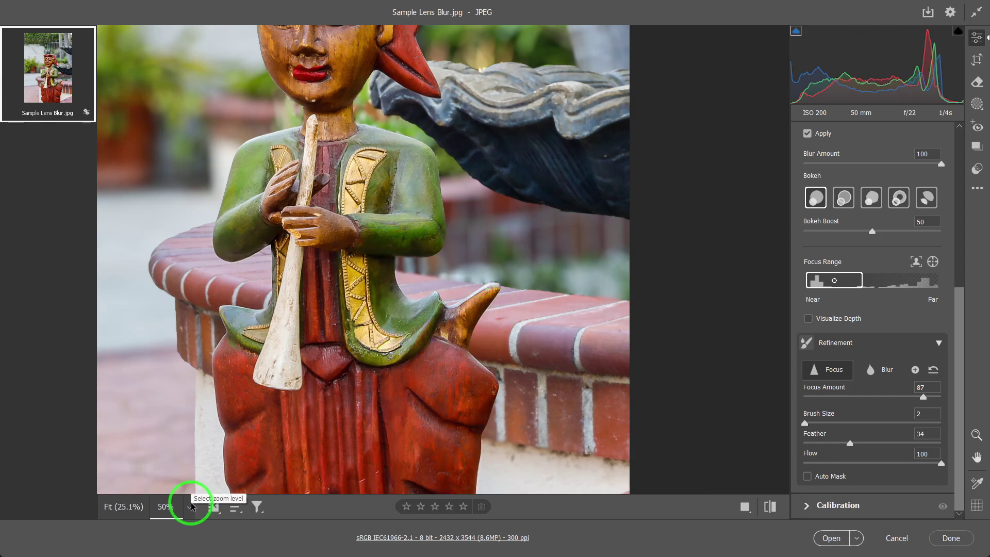
Inspect the horn at 100% zoom, reactivate the refinement brush, then fit the whole photo in view.
{"action": "left_click", "coordinate": [189, 508]}
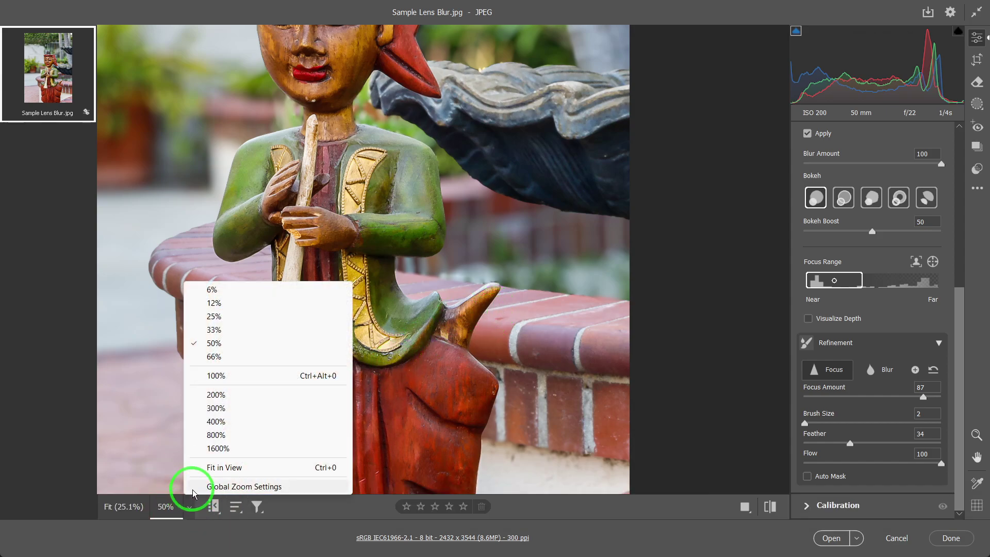
{"action": "left_click", "coordinate": [216, 383]}
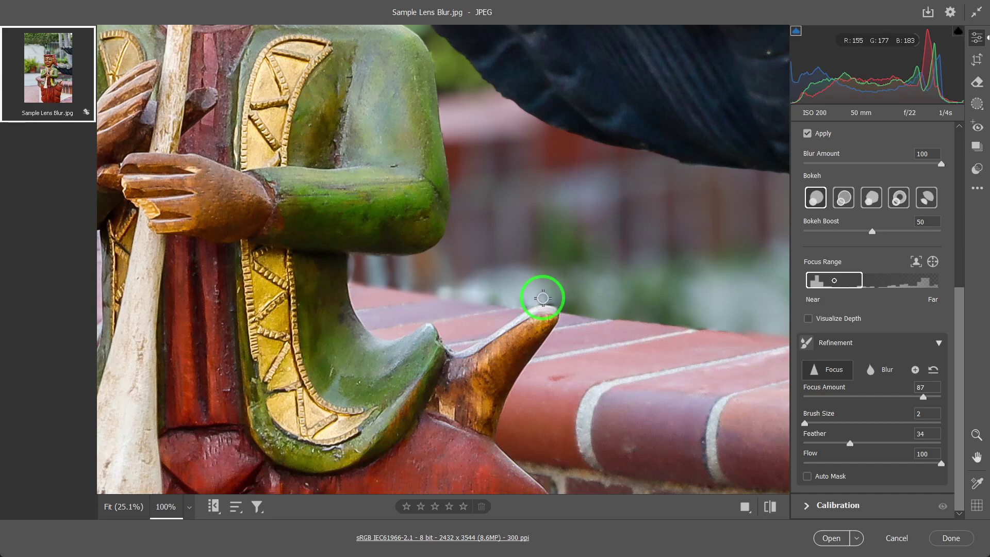
{"action": "key", "text": "alt"}
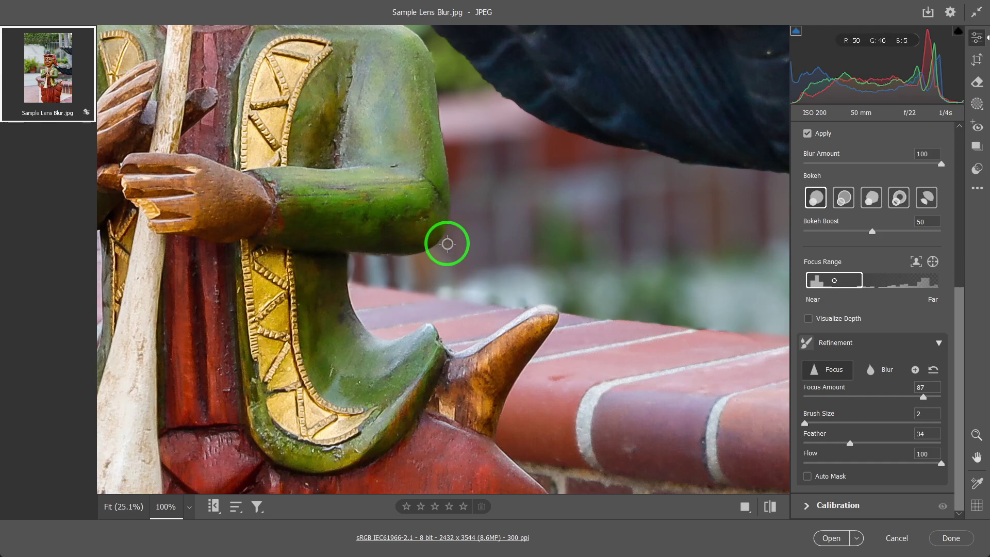
{"action": "left_click", "coordinate": [836, 345]}
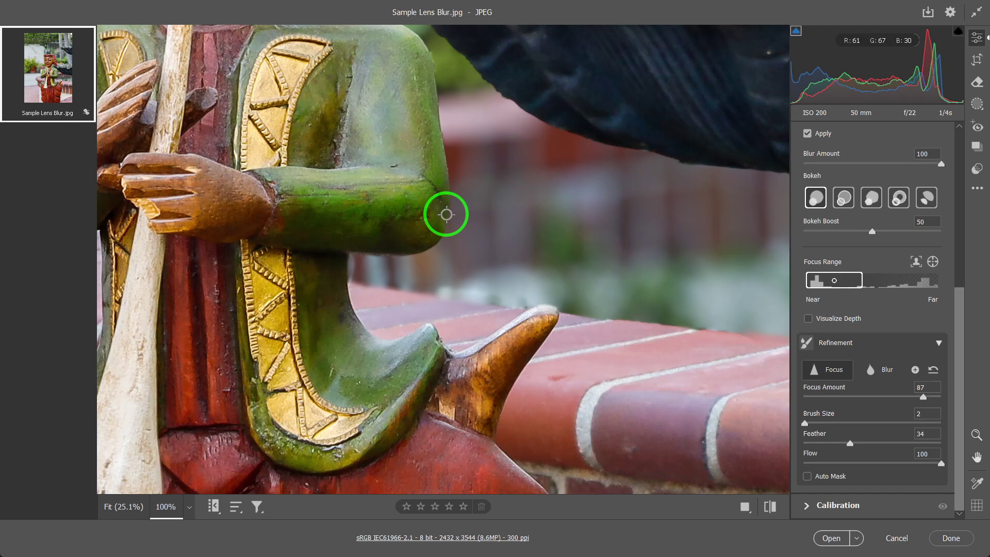
{"action": "key", "text": "ctrl+0"}
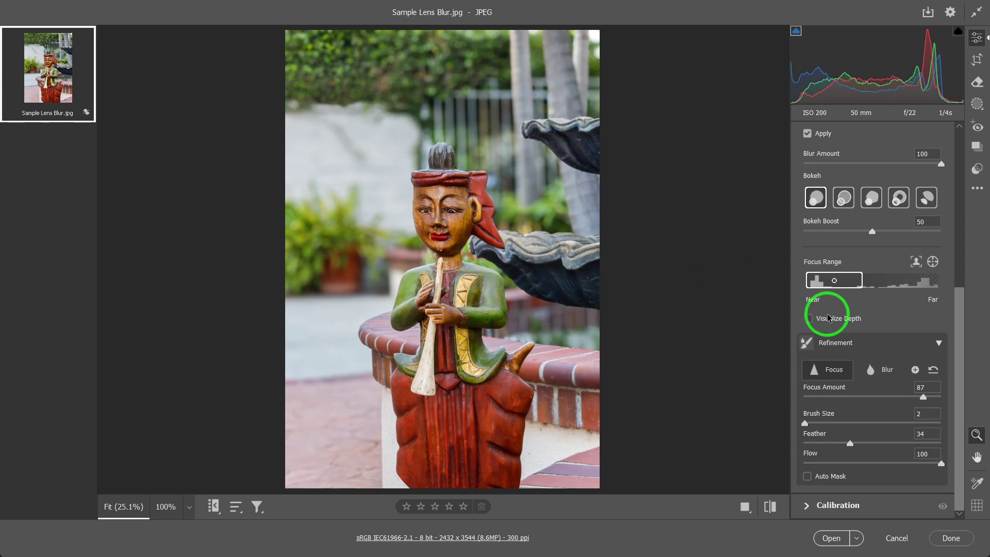
{"action": "scroll", "coordinate": [825, 312], "scroll_direction": "up", "scroll_amount": 3}
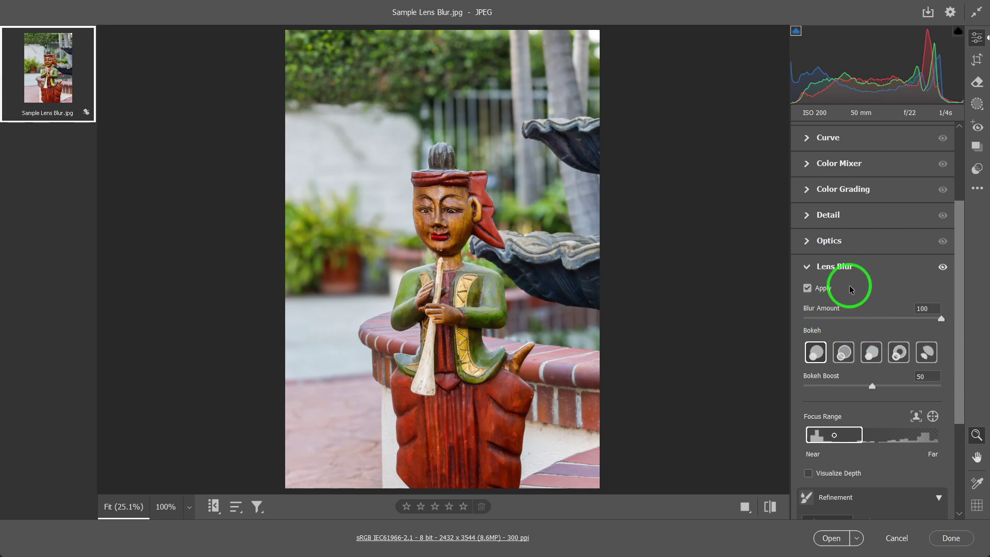